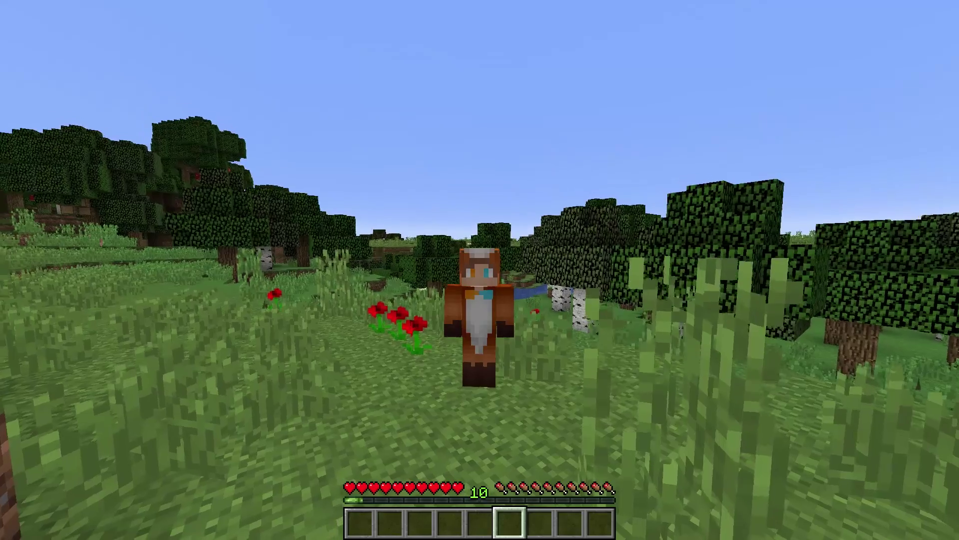
scroll(480, 270, up, 1)
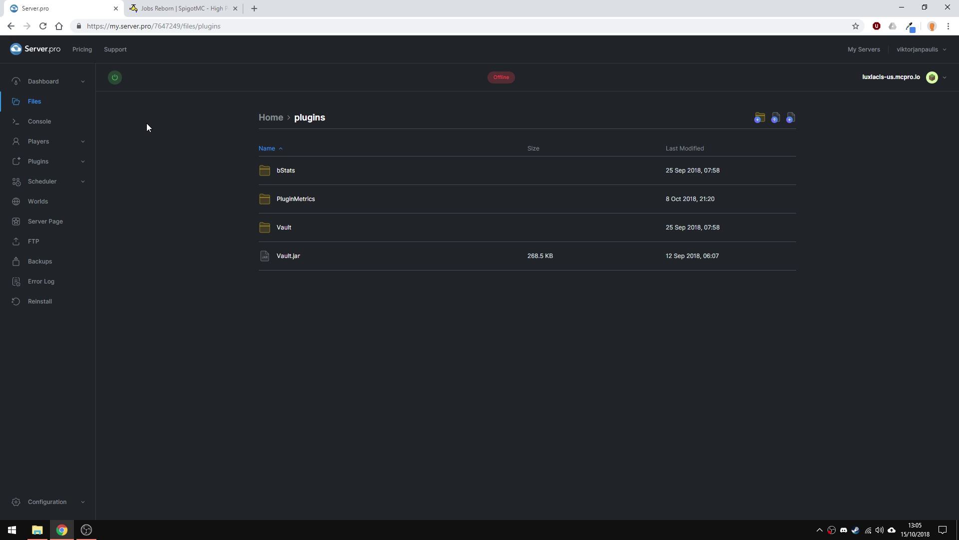
Step: Search the Spigot plugin catalogue for "jobs reborn" and install the latest version of Jobs Reborn
click(58, 160)
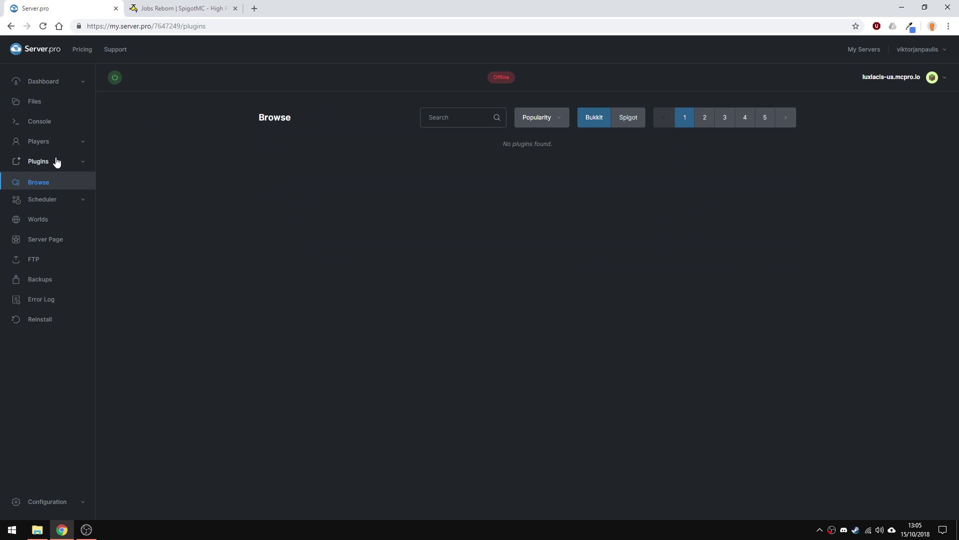
click(621, 119)
click(439, 118)
text(jobs reborn)
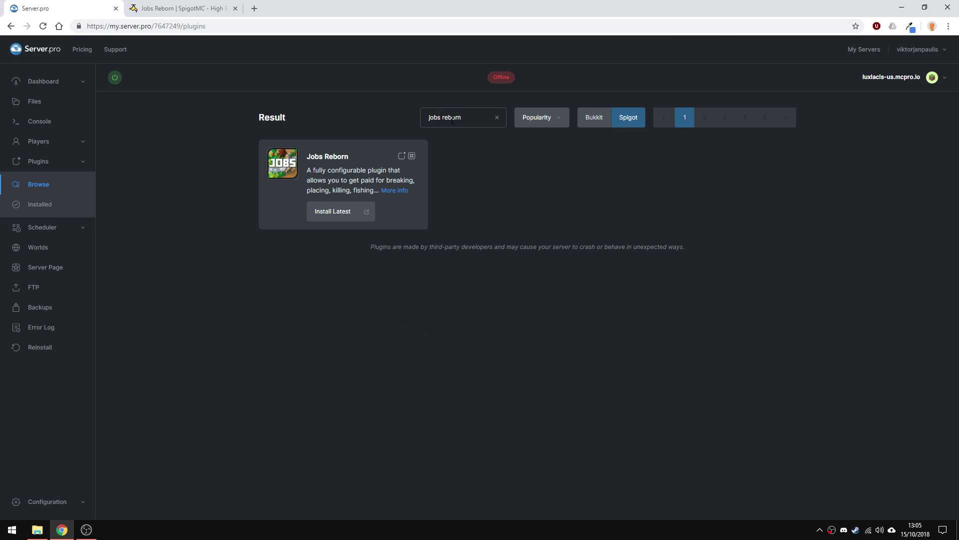
click(328, 212)
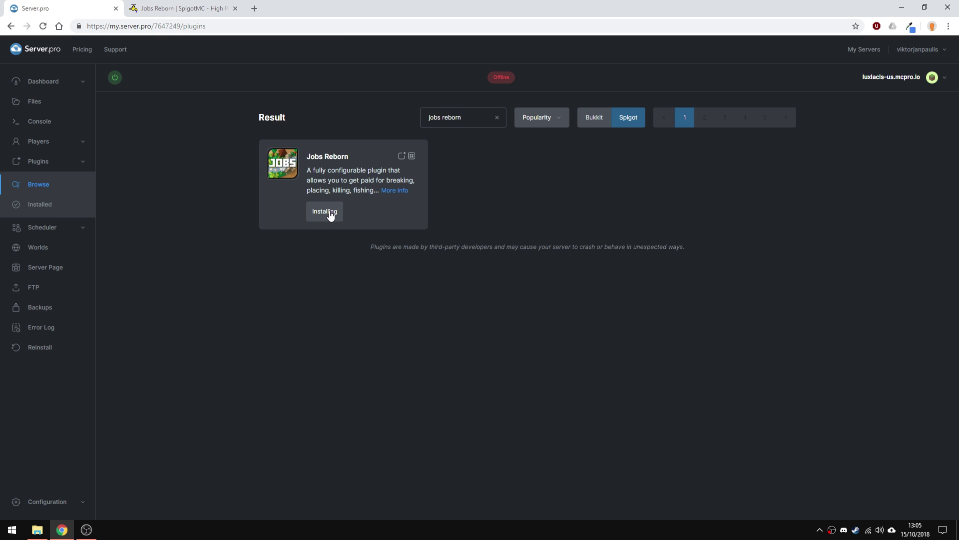
Step: Start the offline Minecraft server from its dashboard
click(44, 82)
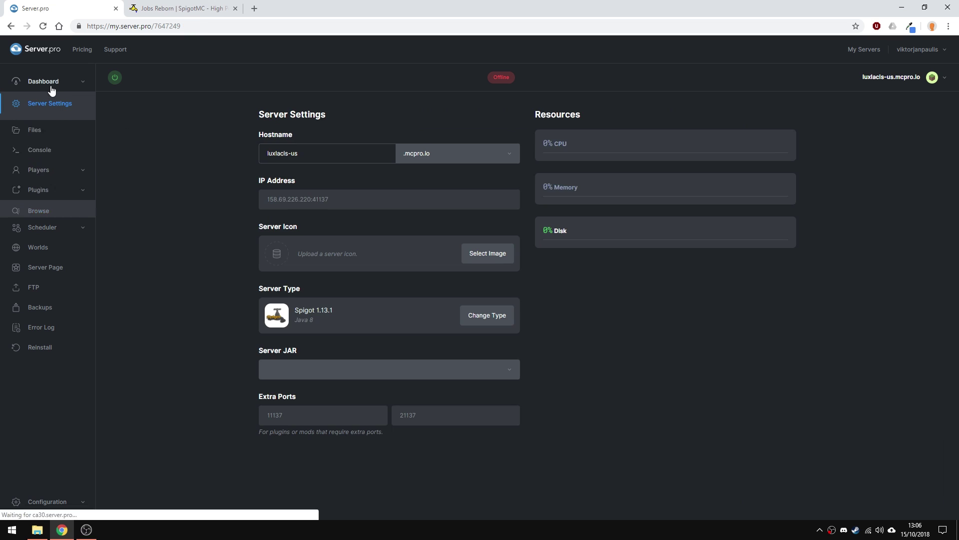
click(129, 78)
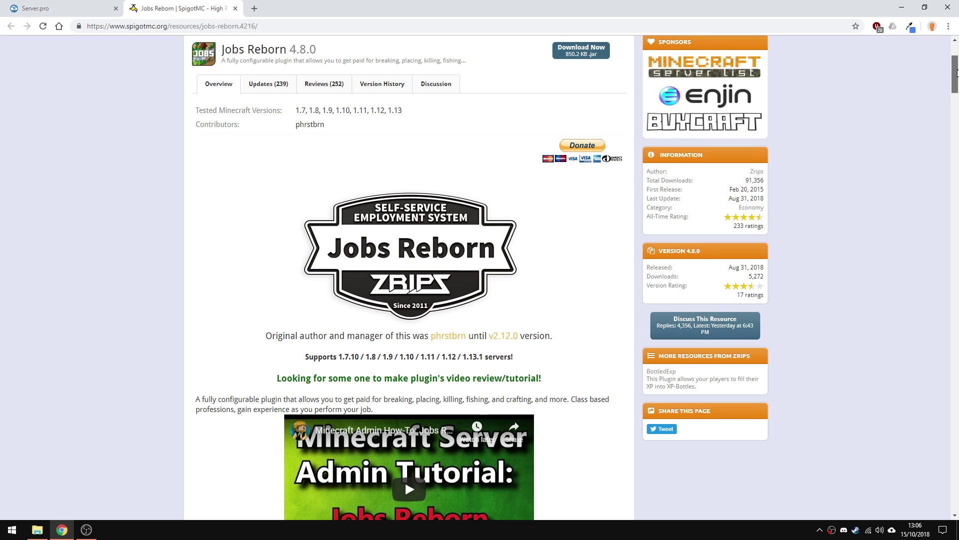
Step: Look through the Jobs Reborn page on SpigotMC down to its list of permissions
scroll(957, 82, down, 4)
drag(957, 82, 956, 303)
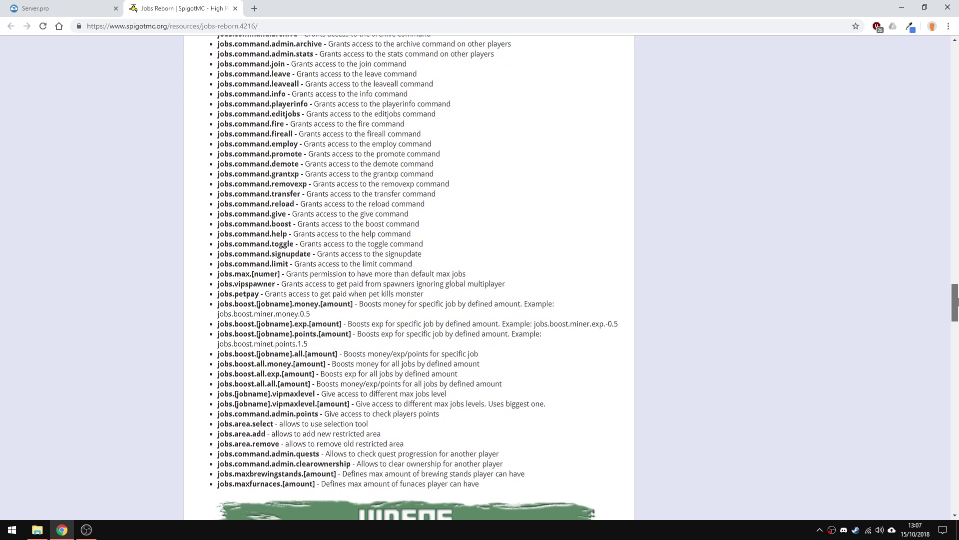
Step: Switch back to Server.pro and open the Jobs folder inside the server's plugins folder
key(ctrl+Tab)
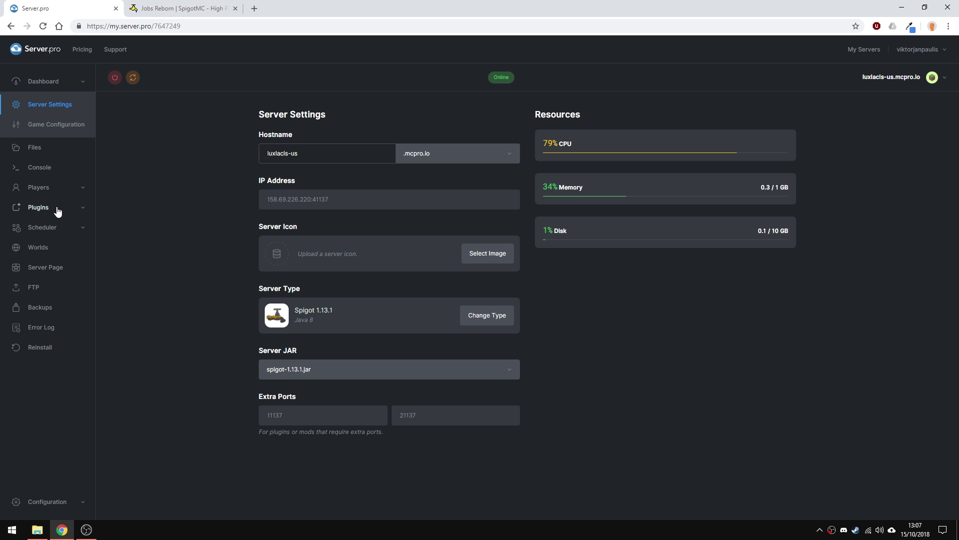
click(58, 146)
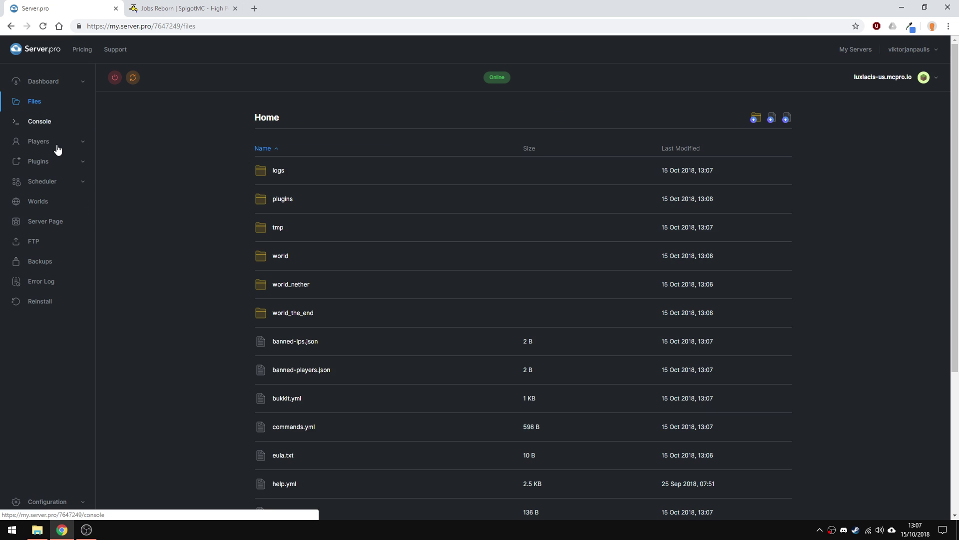
click(283, 200)
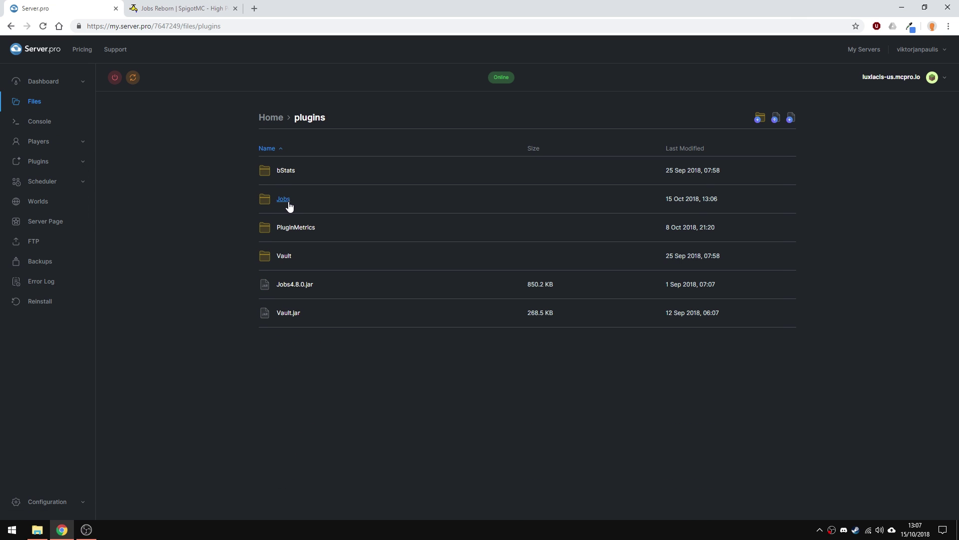
click(284, 201)
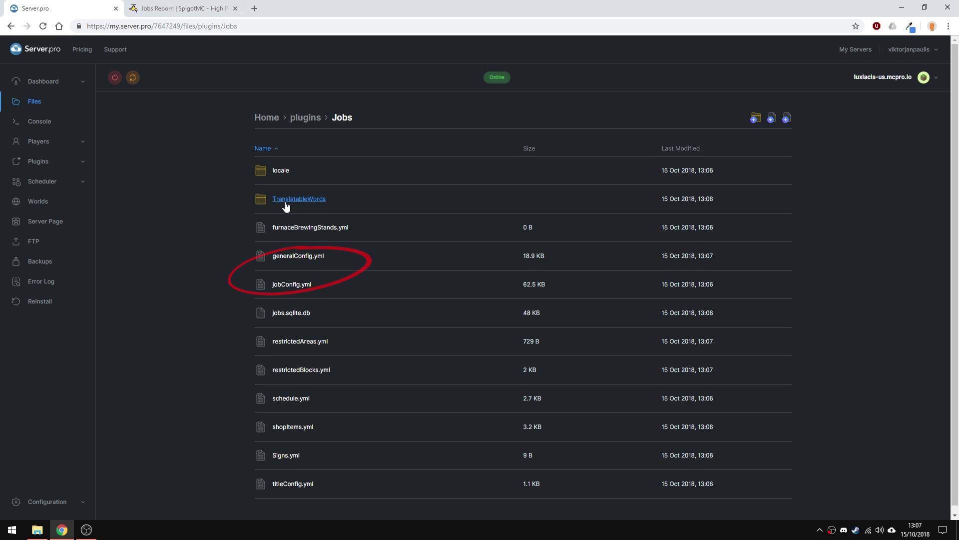
scroll(286, 205, down, 1)
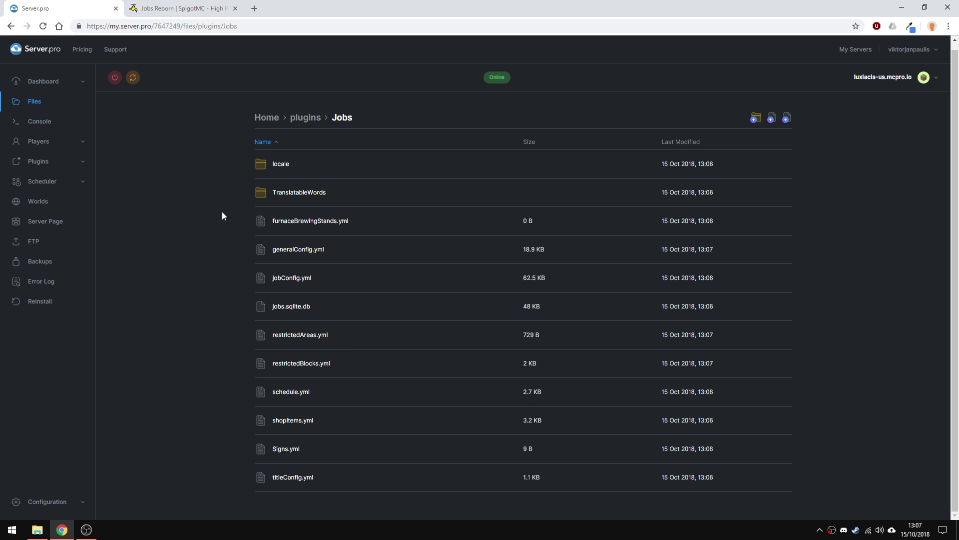
Step: View restrictedAreas.yml and restrictedBlocks.yml in the Jobs folder, closing each without saving
click(300, 335)
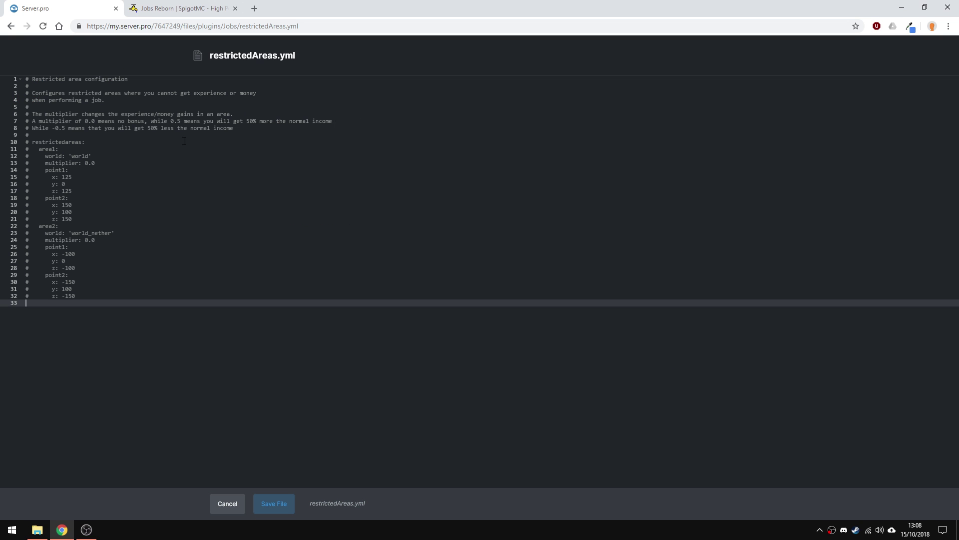
click(231, 504)
click(283, 373)
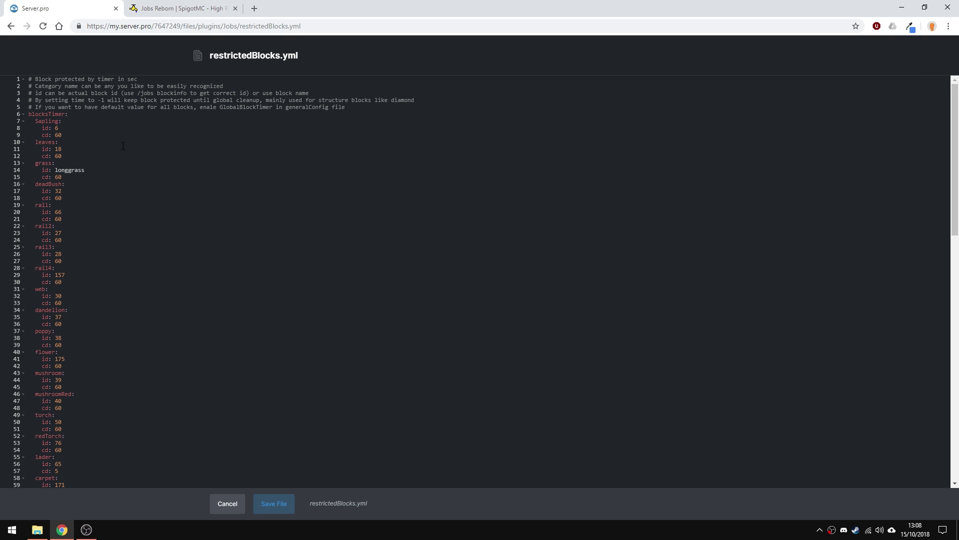
click(228, 503)
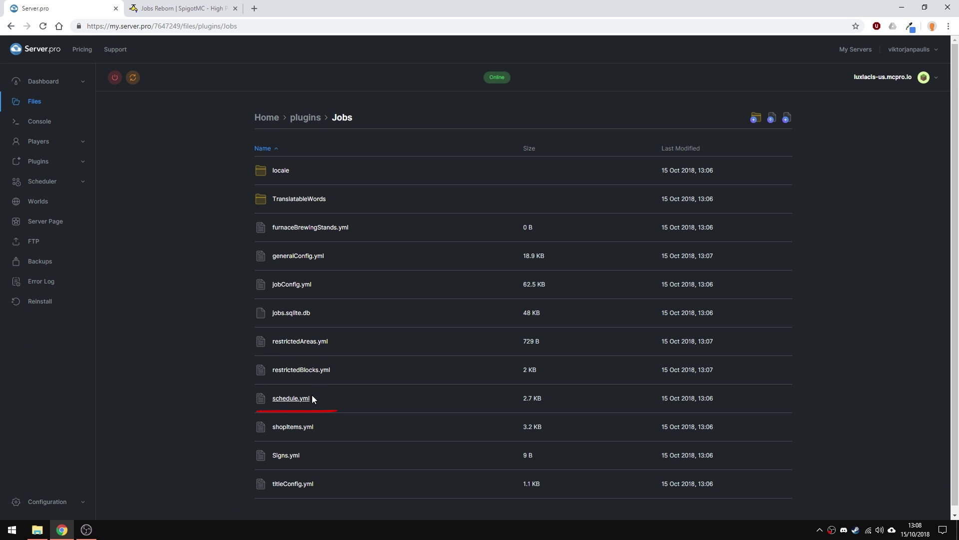
Step: Review the boost schedules in schedule.yml and close the file without saving
click(291, 406)
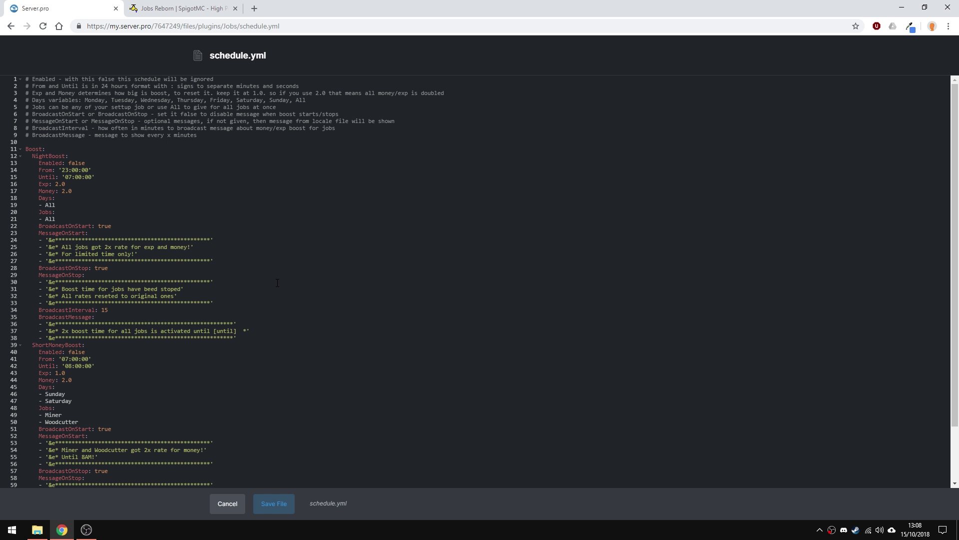
scroll(283, 293, down, 3)
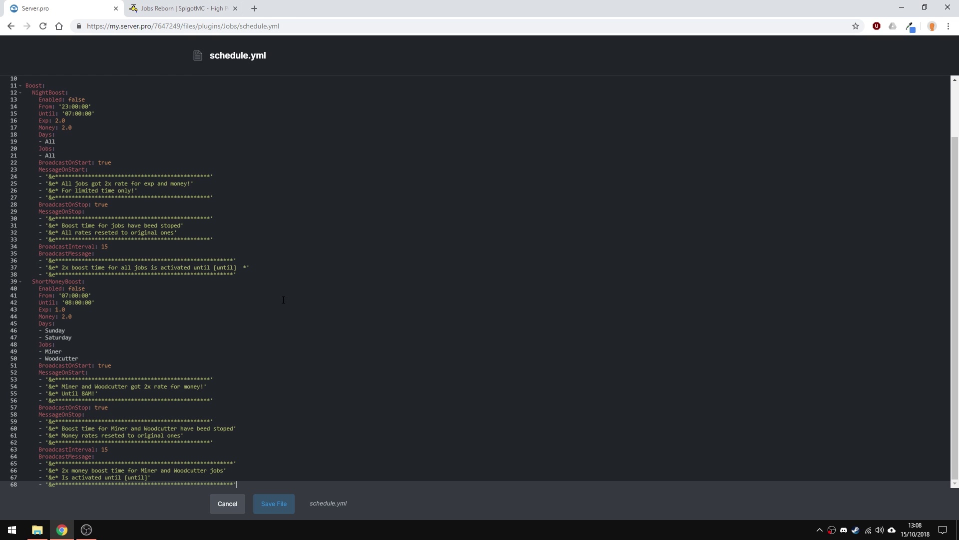
click(227, 503)
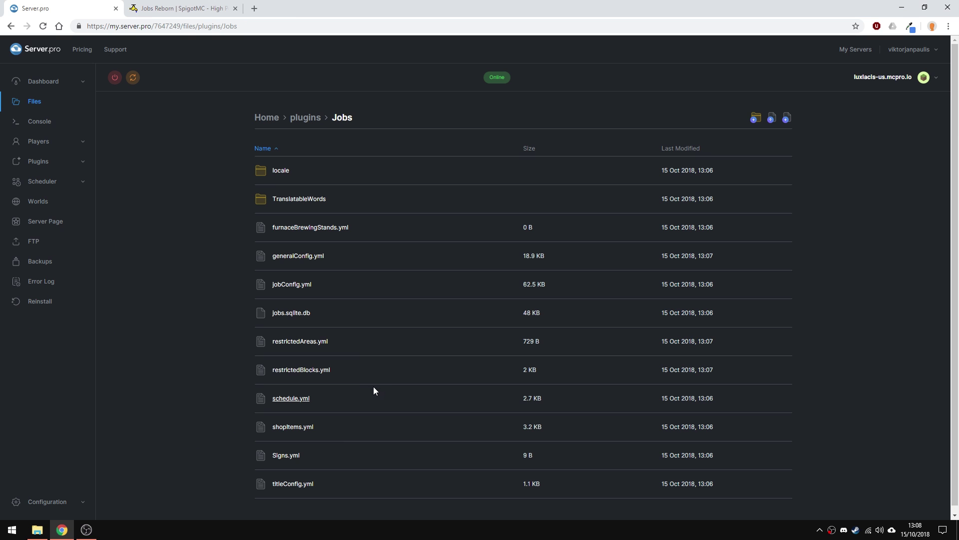
Step: Open shopItems.yml and set the Elytra item's price to 1, keeping its Icon entry on a separate line
scroll(311, 424, down, 1)
click(294, 423)
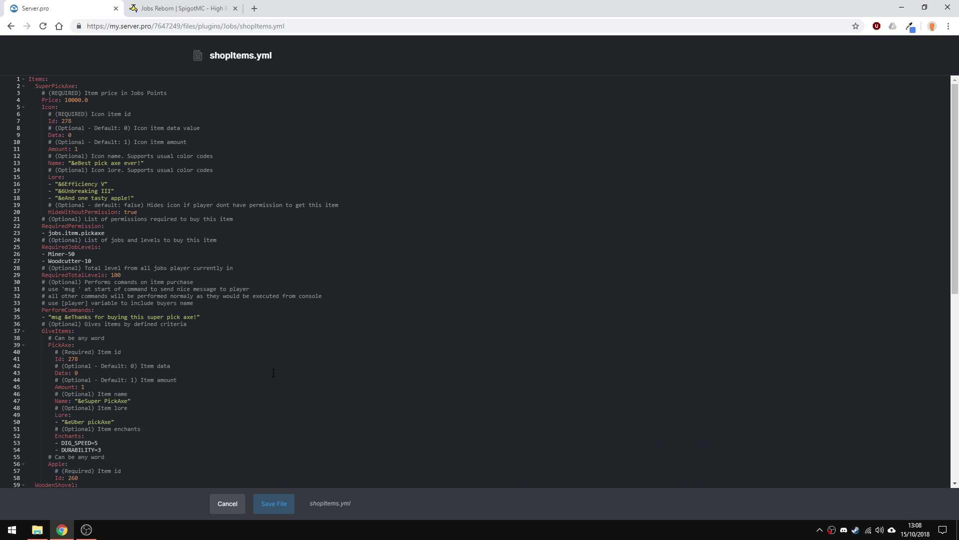
scroll(231, 335, down, 8)
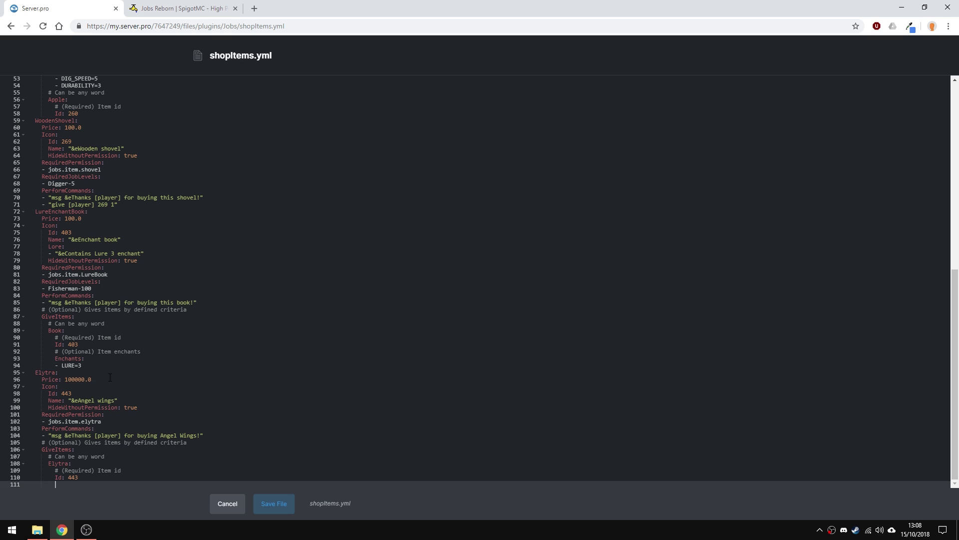
click(71, 379)
key(BackSpace)
key(Delete)
key(Delete)
key(Delete)
key(Delete)
key(Delete)
key(Delete)
key(Delete)
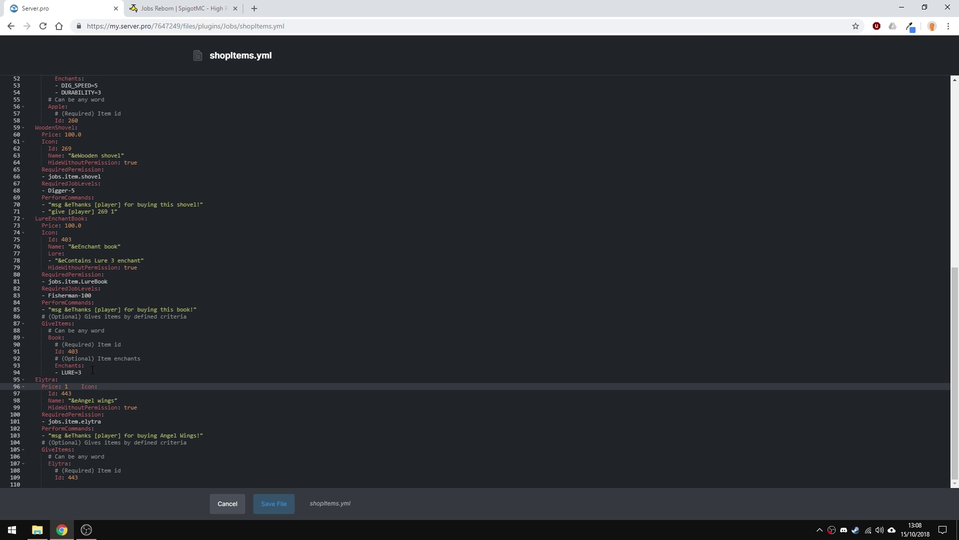
key(Return)
click(95, 385)
text(00)
key(BackSpace)
key(BackSpace)
scroll(99, 424, down, 1)
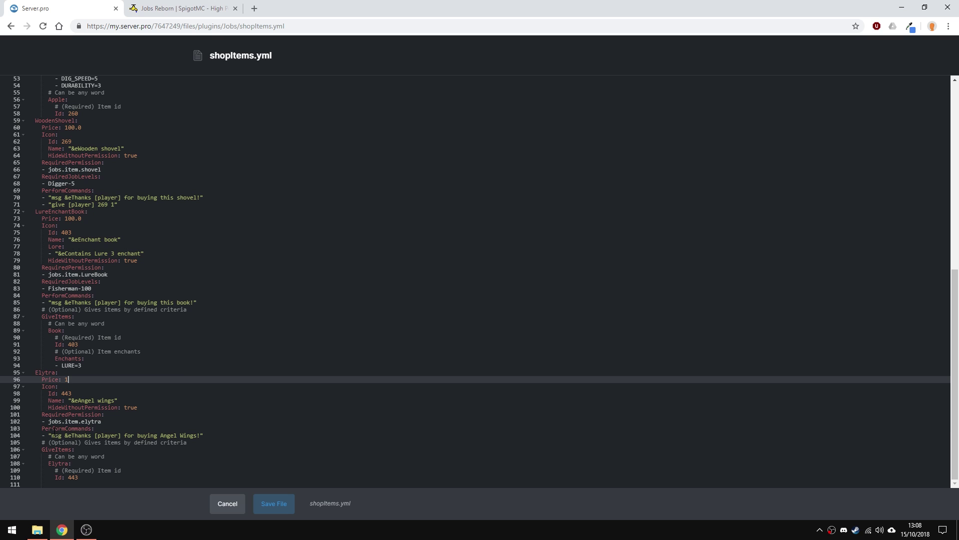
Step: Delete the Elytra item's RequiredPermission entry with jobs.item.elytra and save shopItems.yml
click(54, 429)
shift+click(43, 411)
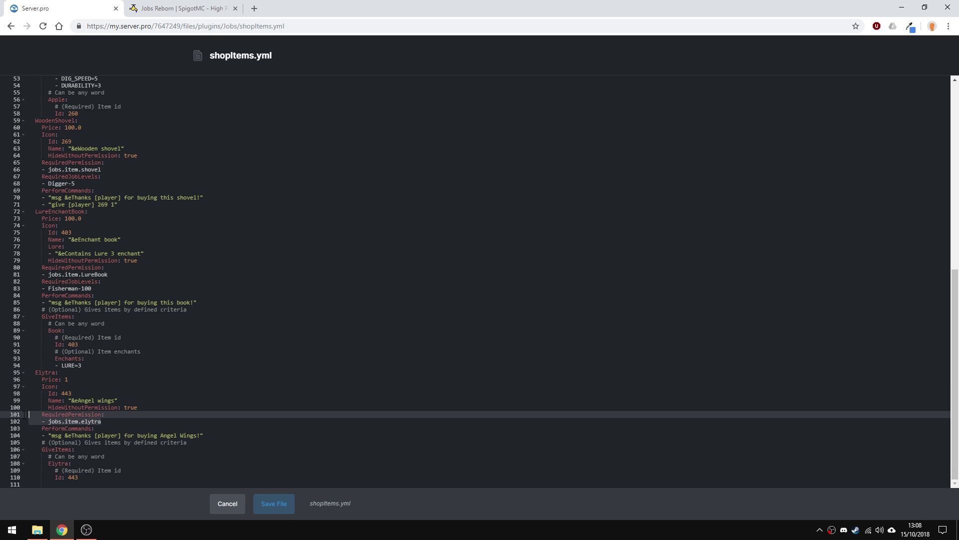
key(BackSpace)
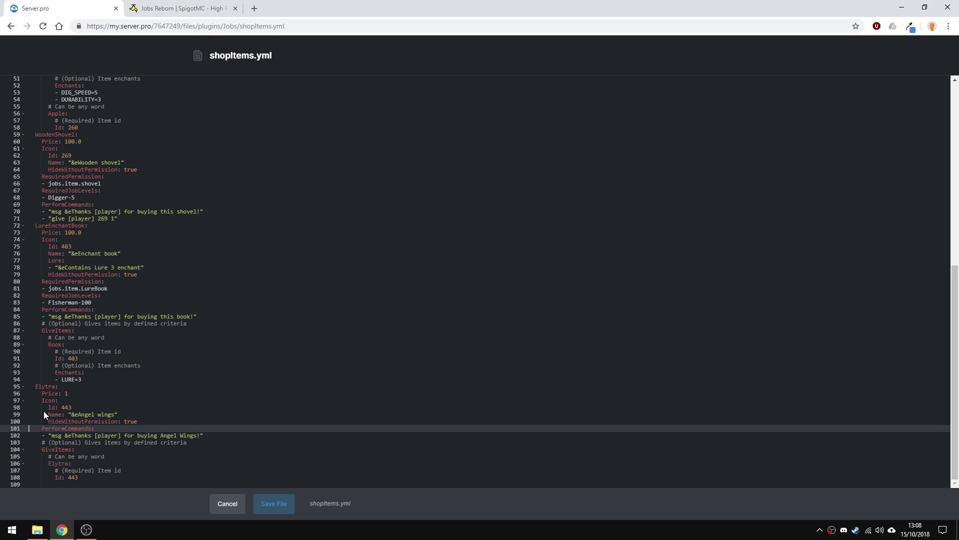
click(274, 505)
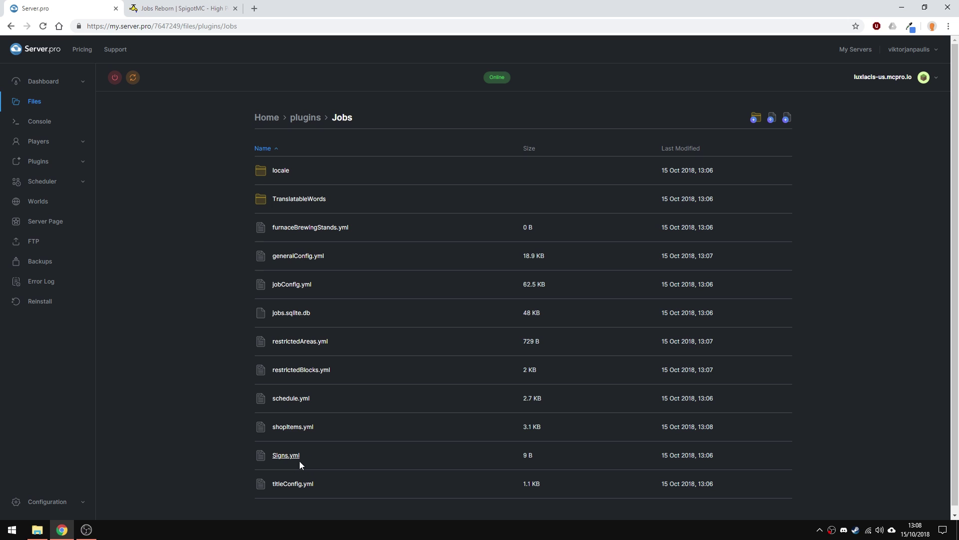
Step: View Signs.yml and the level titles in titleConfig.yml, closing each file without saving
click(285, 457)
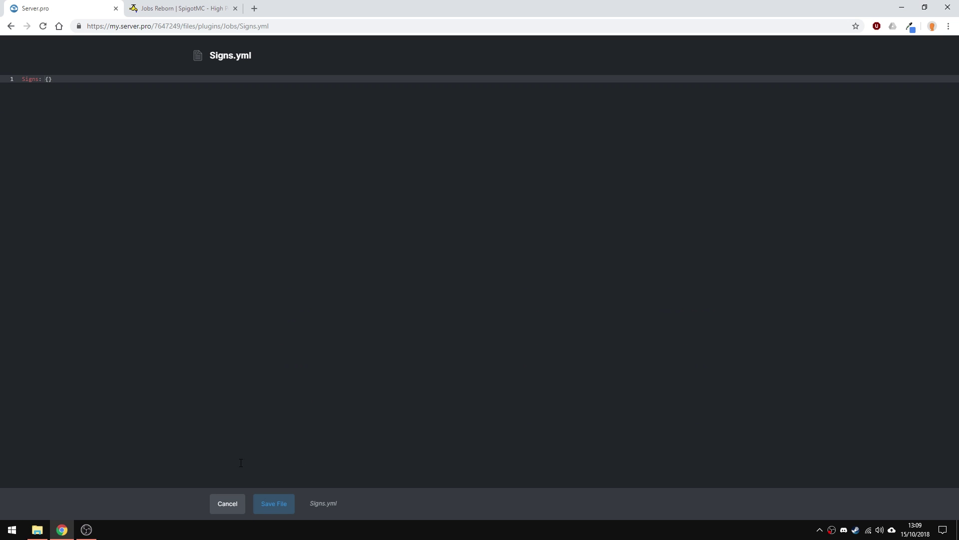
click(227, 505)
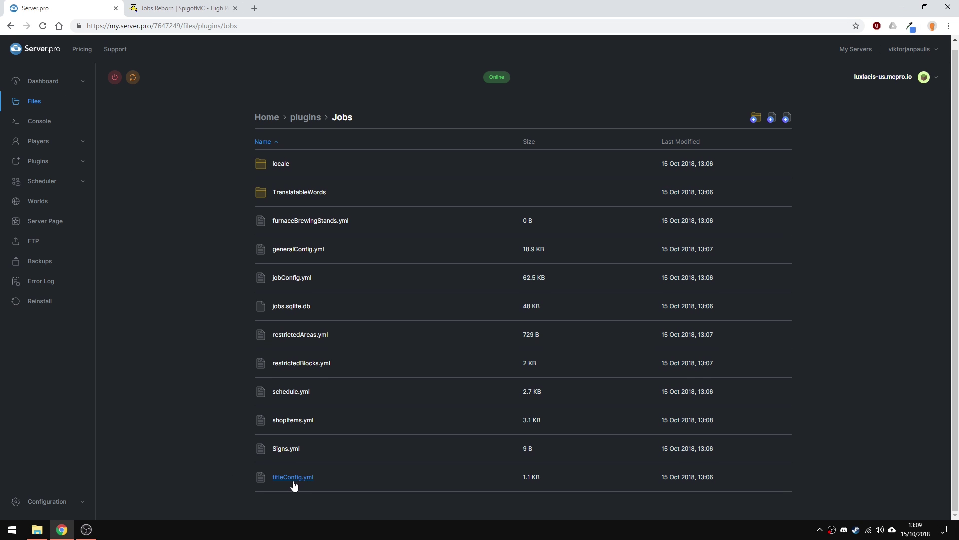
click(293, 478)
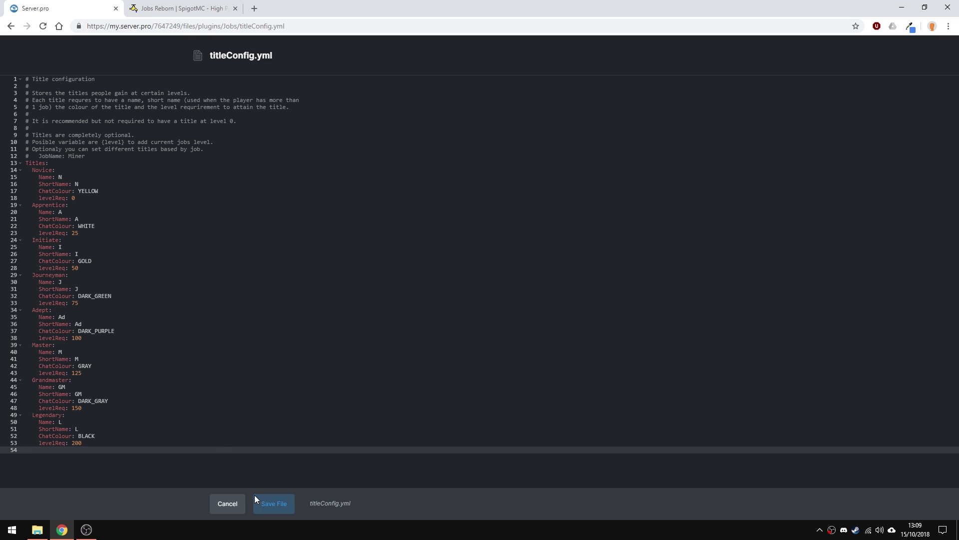
click(228, 504)
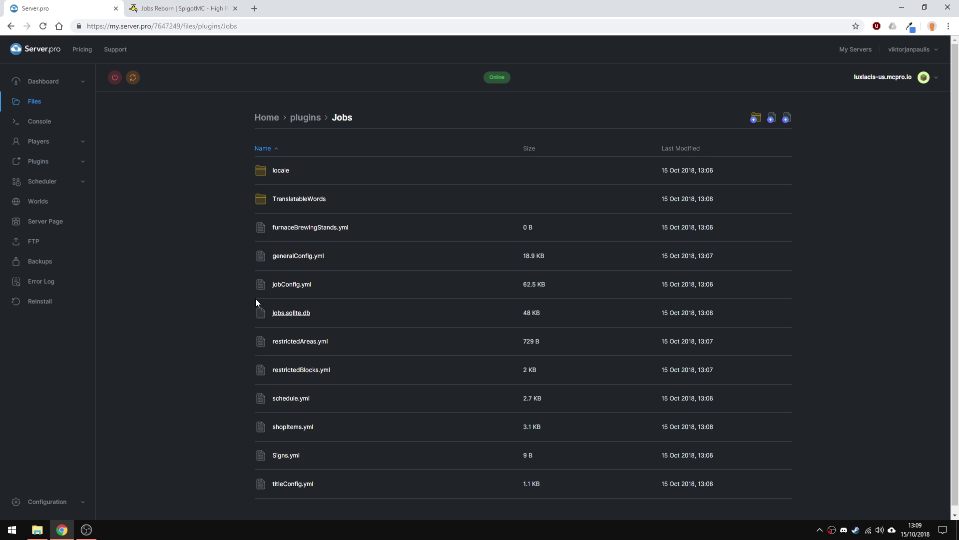
Step: Review the exampleJob settings in jobConfig.yml, from its description to the progression equations and quests, and close the file
click(290, 284)
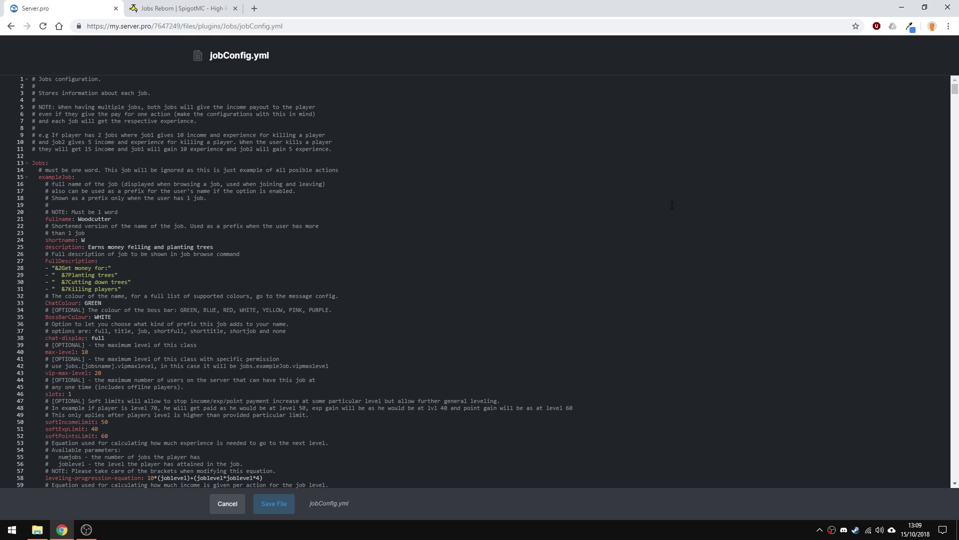
scroll(164, 231, down, 2)
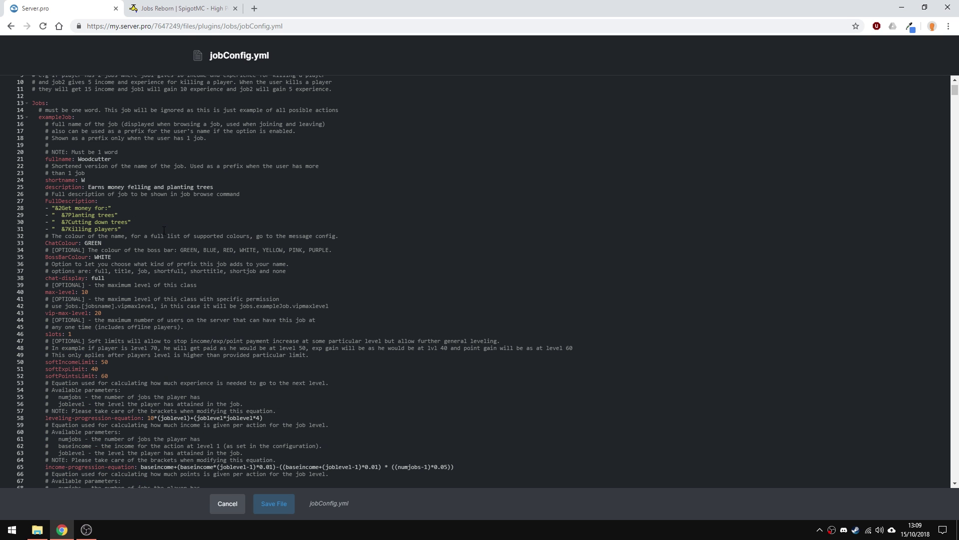
scroll(155, 225, down, 1)
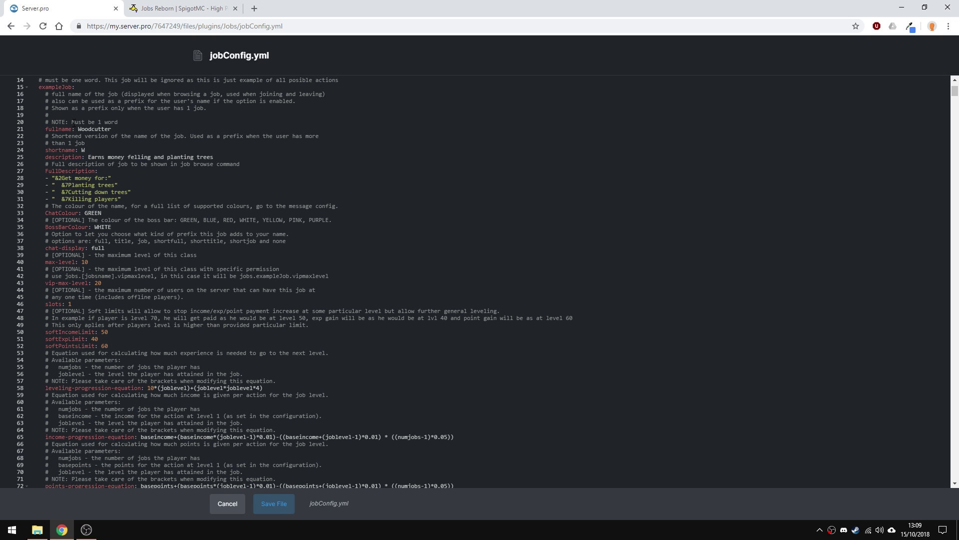
scroll(73, 316, down, 6)
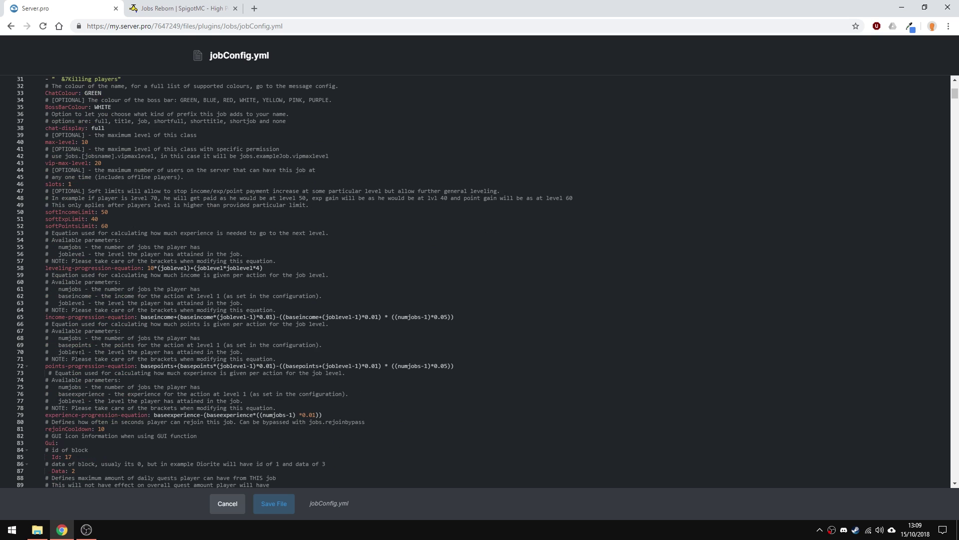
scroll(76, 355, down, 6)
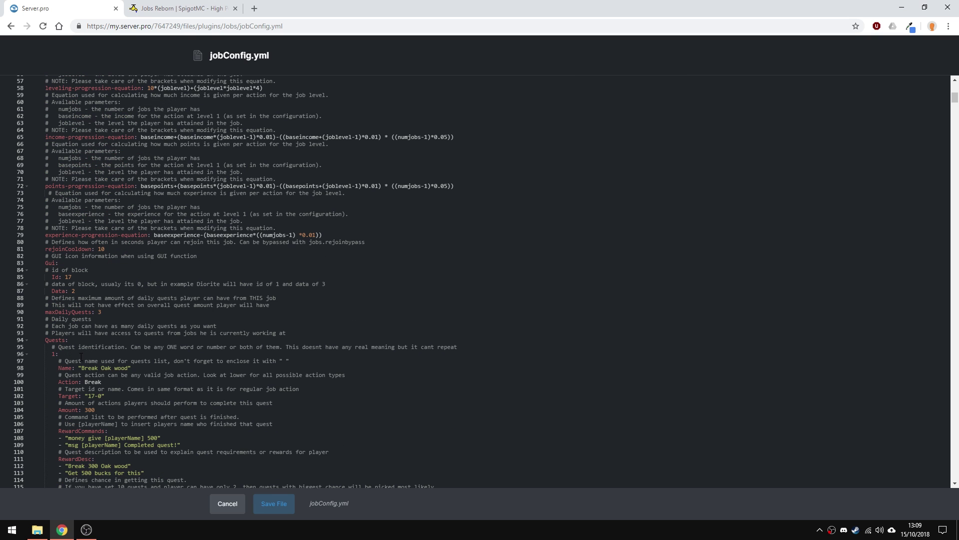
key(Escape)
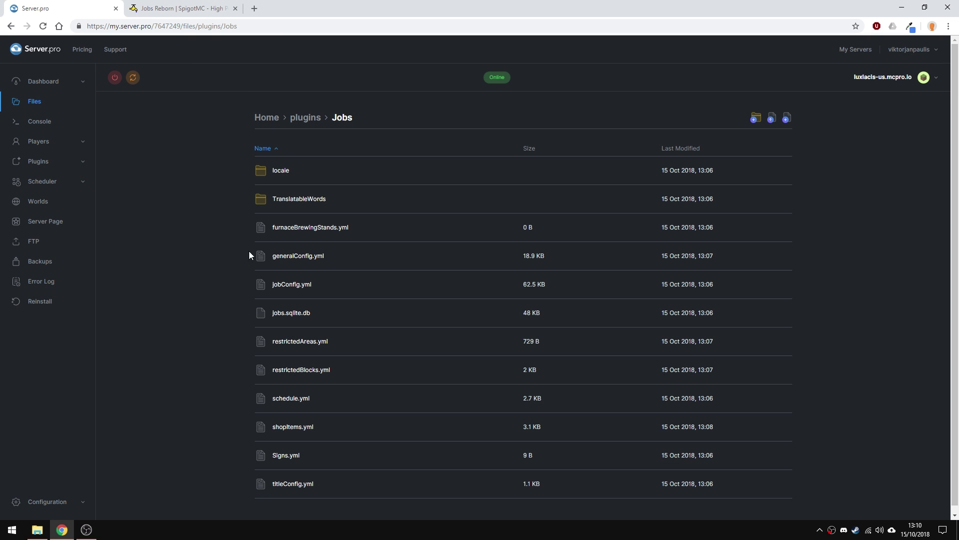
Step: Review generalConfig.yml from the storage settings through auto-join, daily quests and job limits to the economy payment and tax options
click(292, 256)
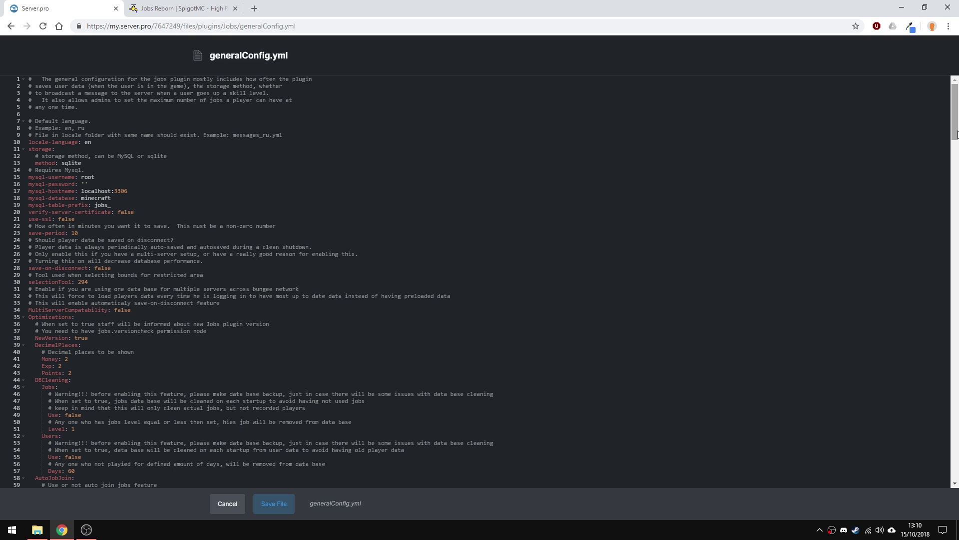
drag(957, 134, 957, 152)
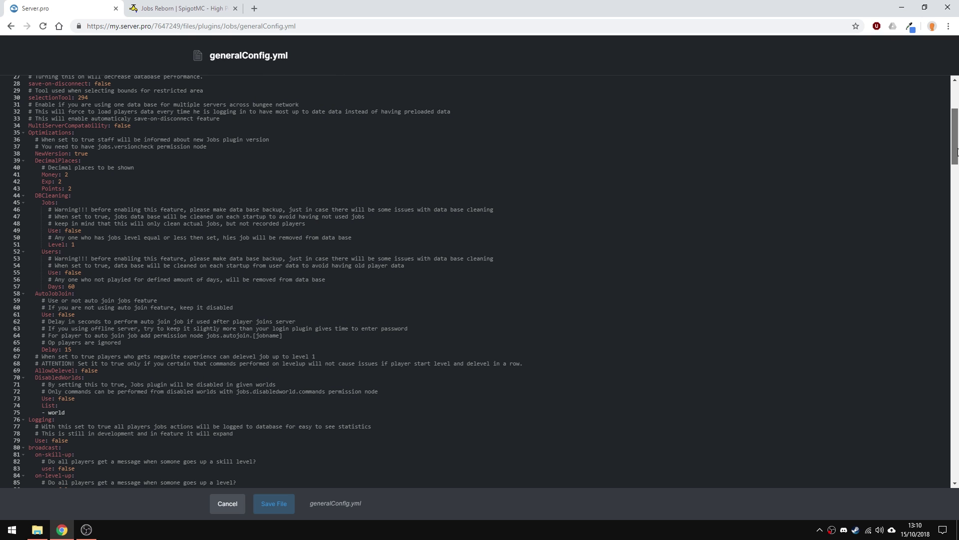
drag(957, 152, 958, 178)
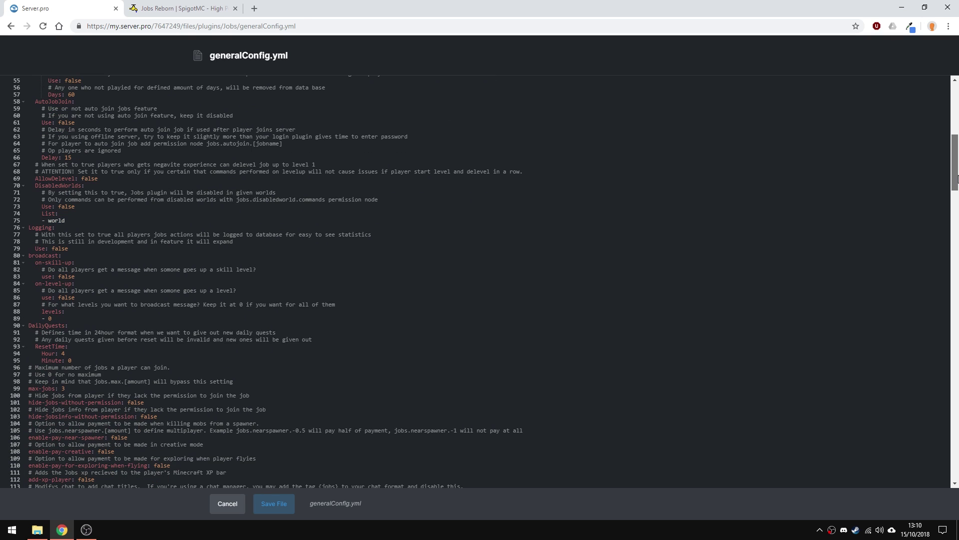
drag(957, 177, 958, 208)
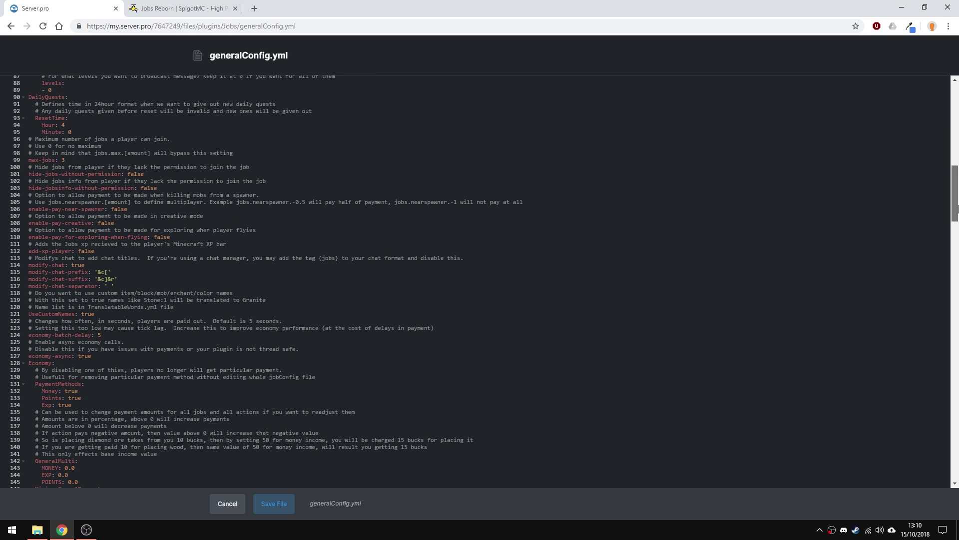
drag(955, 208, 955, 243)
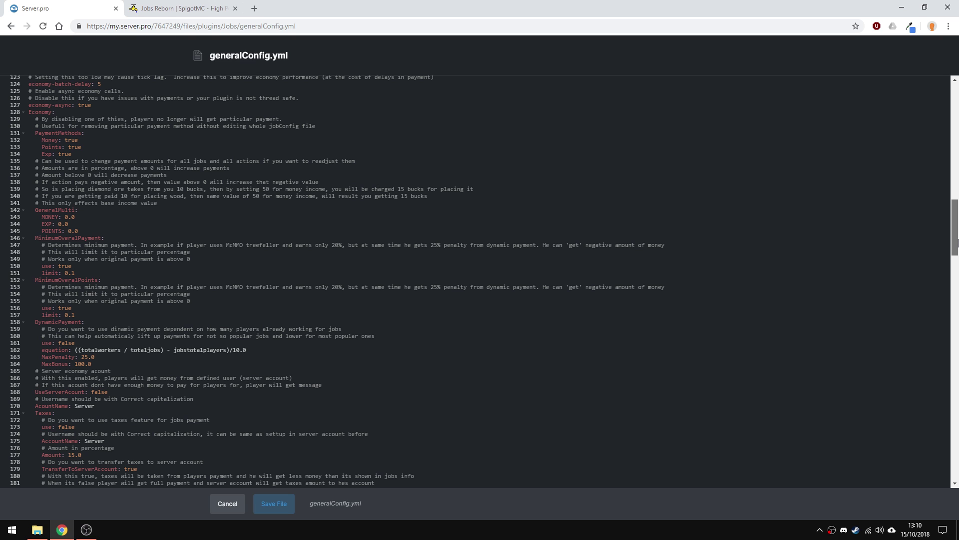
drag(956, 243, 957, 302)
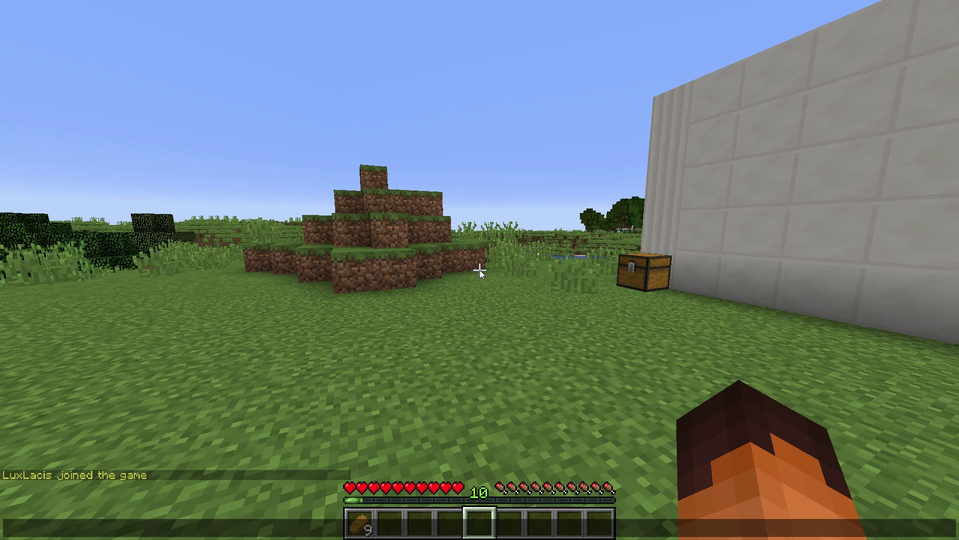
Step: Switch to Minecraft and list the plugin's commands with /jobs:jobs, including page 2 of /jobs help
text(/jobs:jobs)
key(Return)
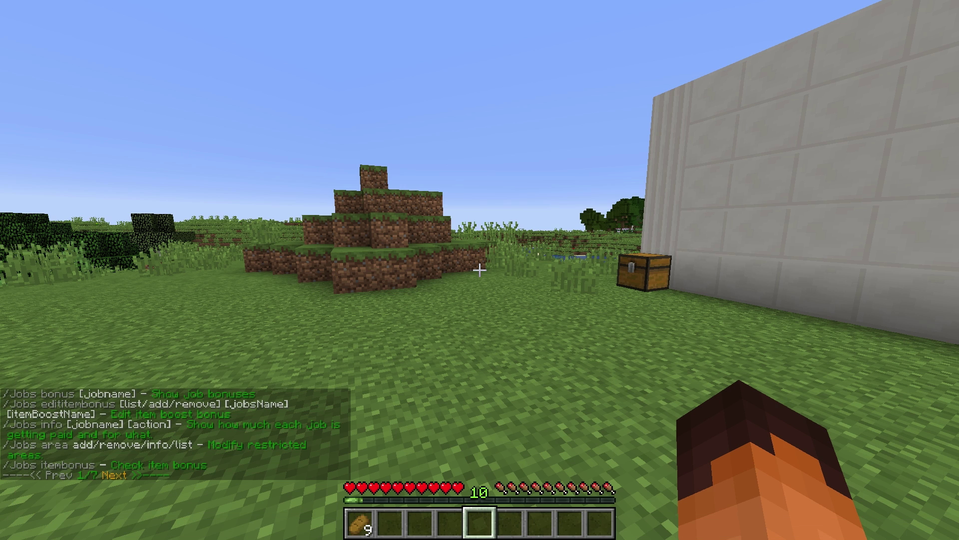
text(/jobs help)
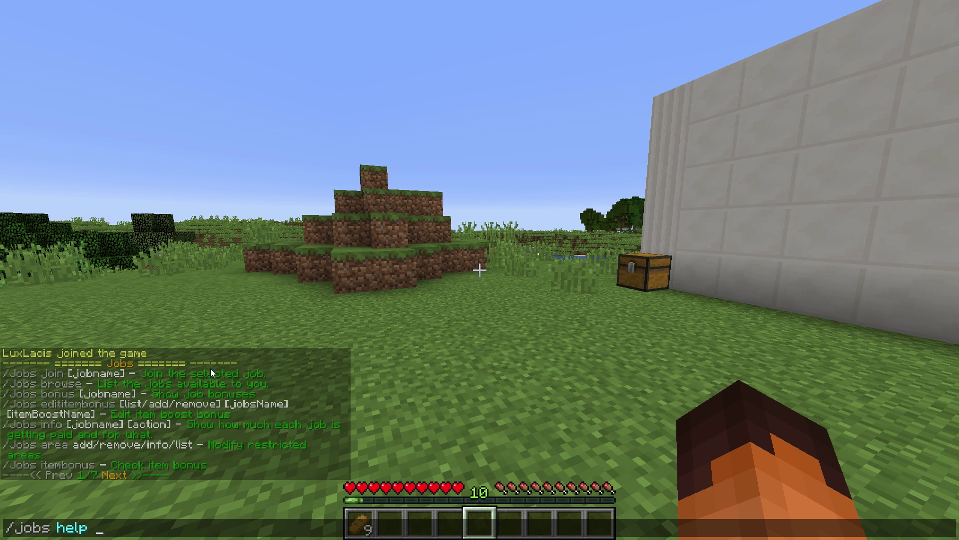
text( 2)
key(Return)
key(t)
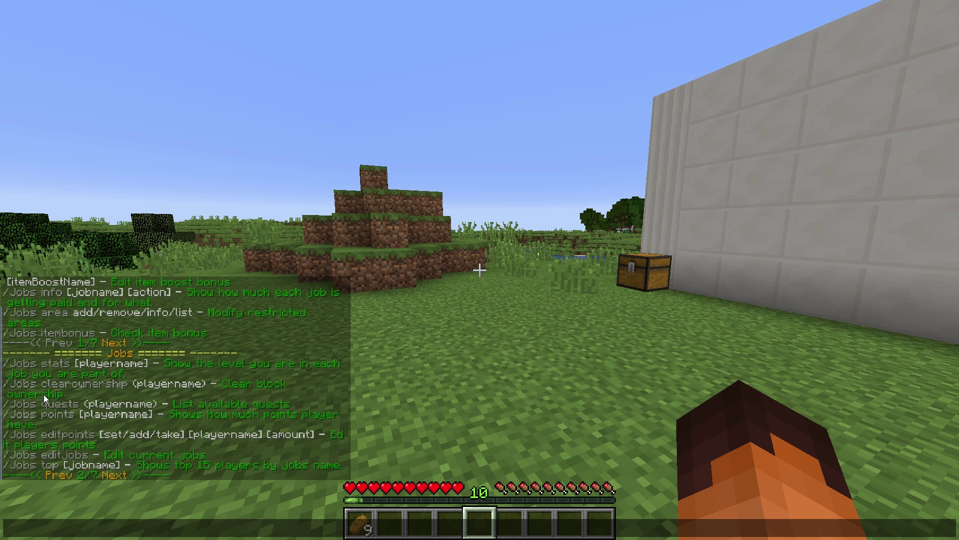
scroll(220, 403, up, 3)
scroll(227, 403, down, 3)
Step: Show the available jobs with /jobs browse, inspect their descriptions and close the job selection
text(/jobs browse)
key(Return)
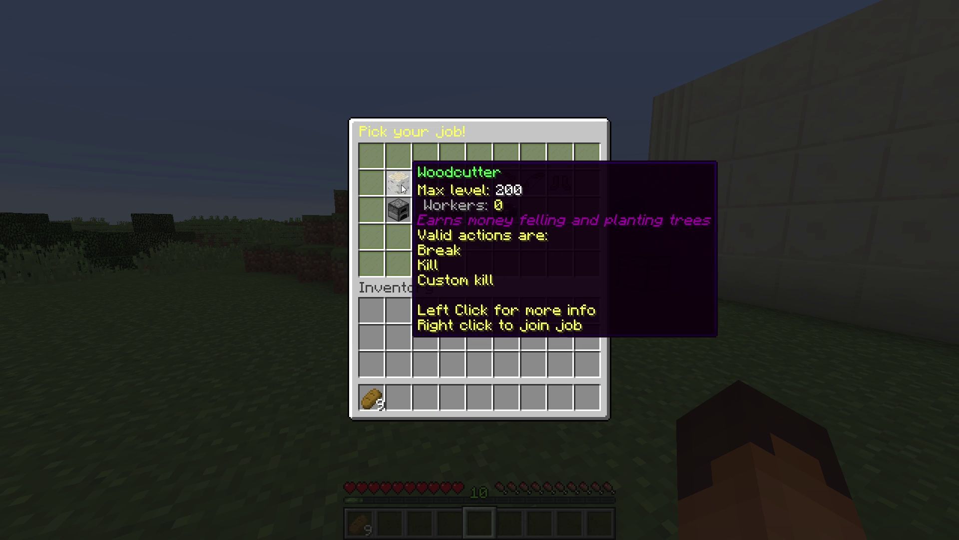
click(455, 190)
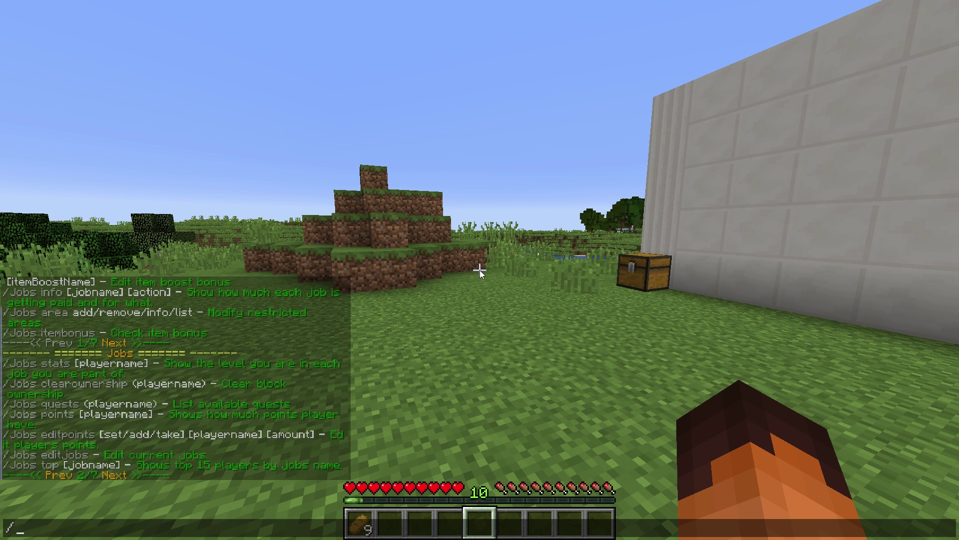
Step: Join the Digger job with /jobs join digger and check the points balance with /jobs points
text(jobs )
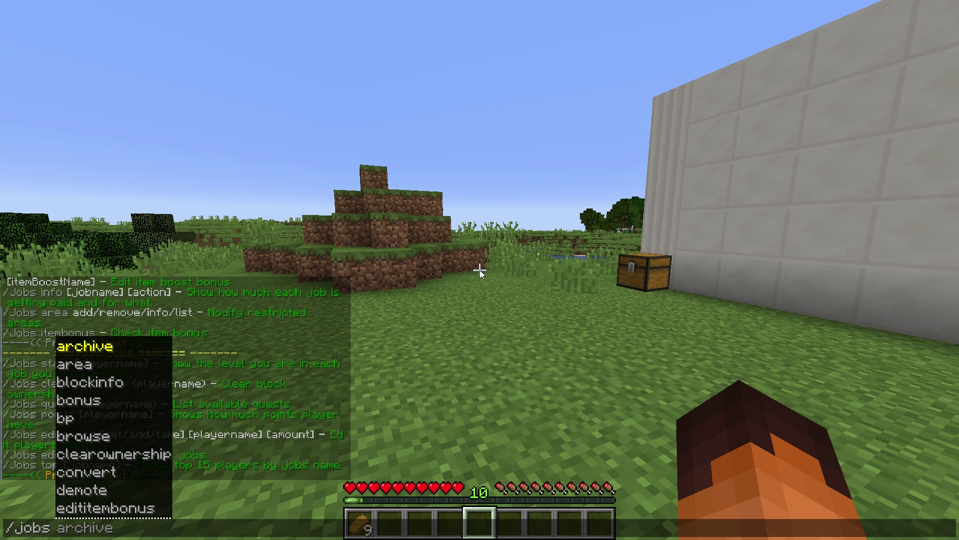
text(join digger)
key(Return)
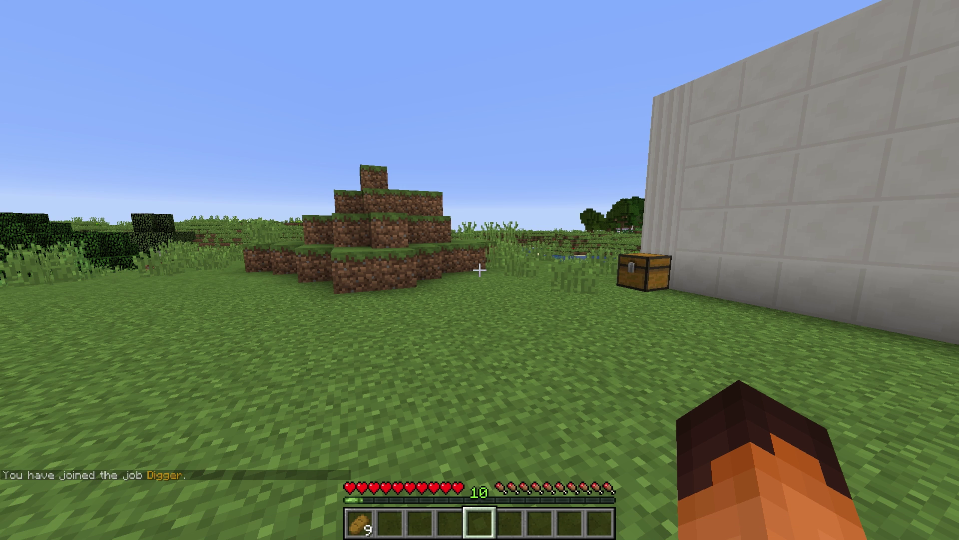
text(/jobs )
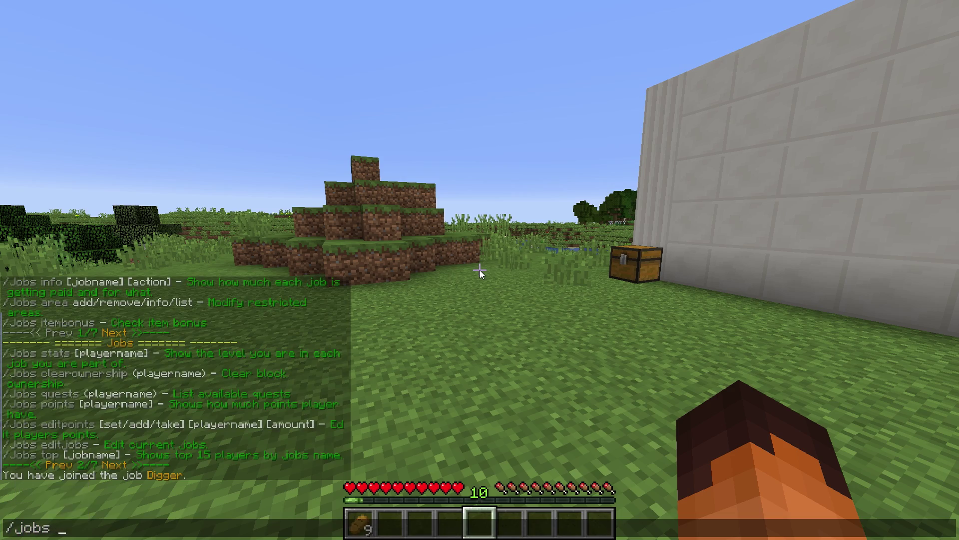
text(points)
key(Return)
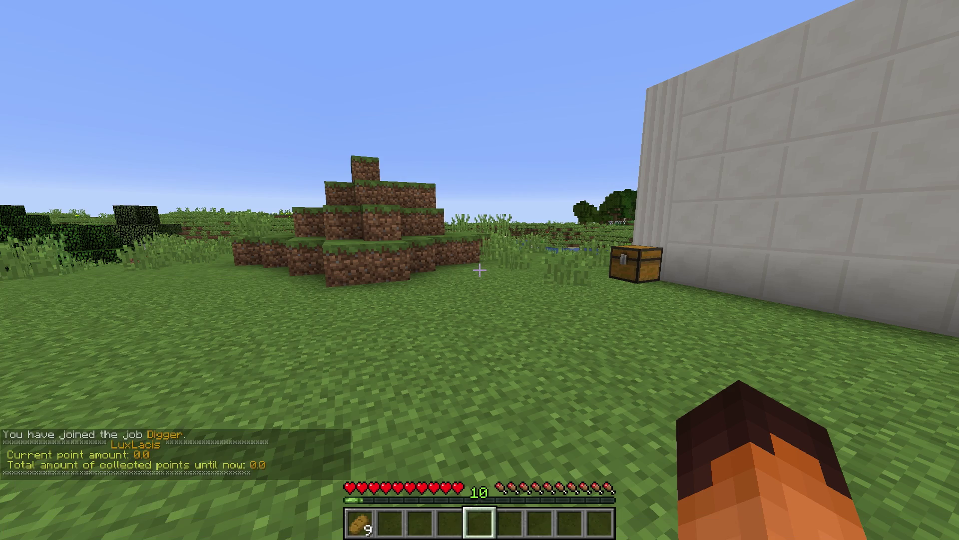
Step: Take a diamond shovel from the chest beside the quartz wall, place it in the second hotbar slot and equip it
key(w)
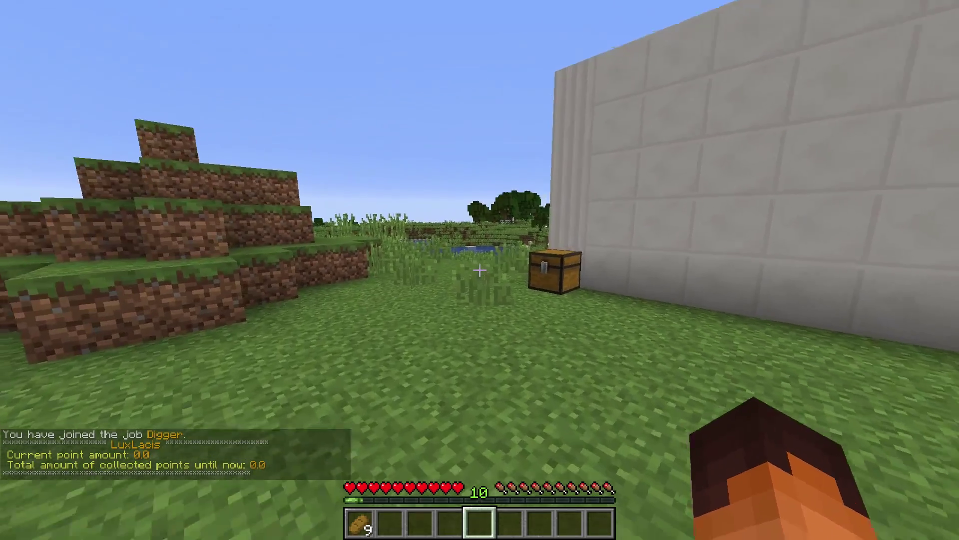
right_click(480, 270)
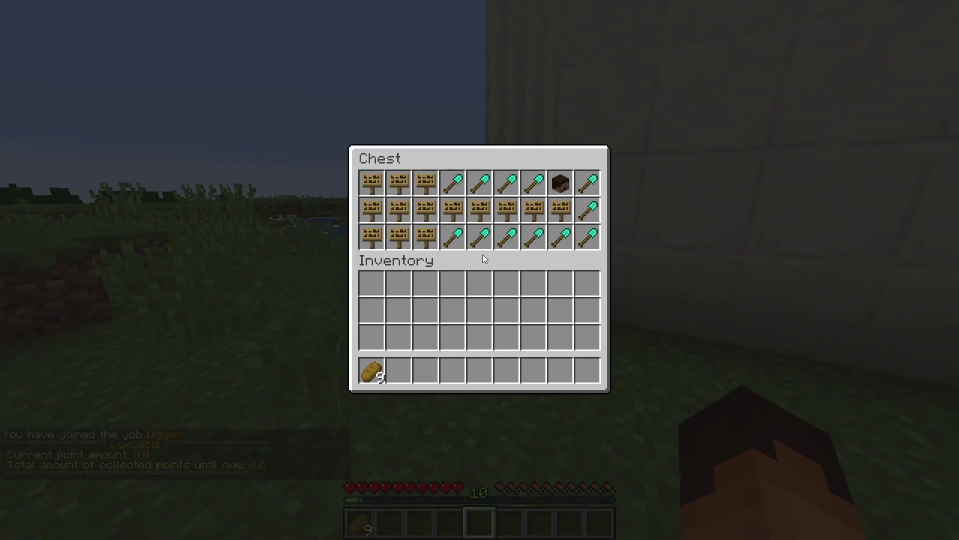
click(452, 237)
click(409, 376)
key(Escape)
key(2)
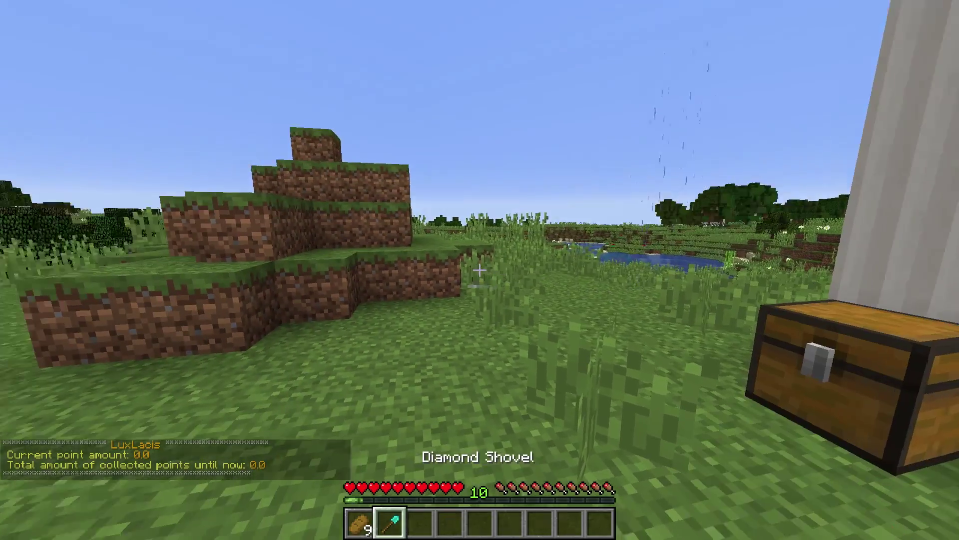
Step: Dig the first dirt blocks around the mound with the diamond shovel and check the earned points with /jobs points
click(479, 270)
drag(480, 270, 479, 269)
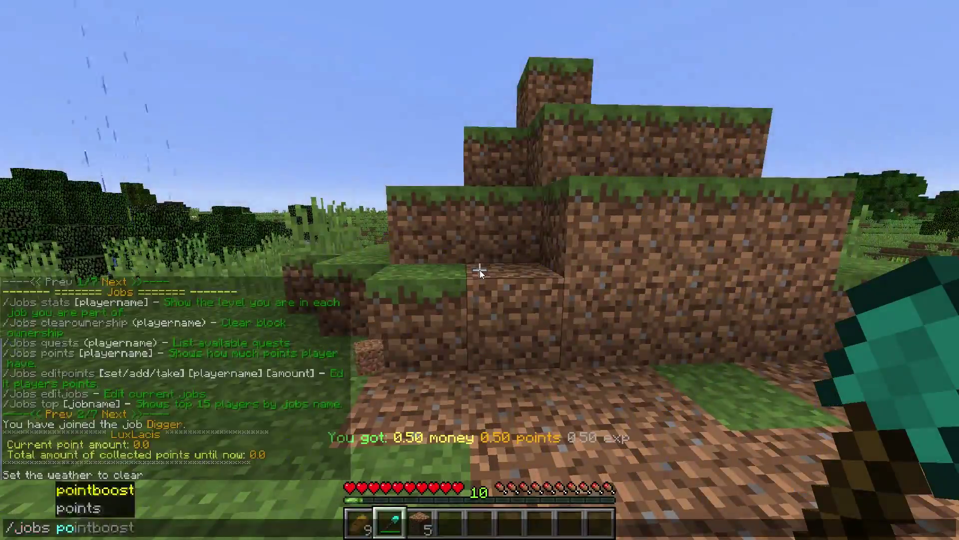
text(s po)
key(Return)
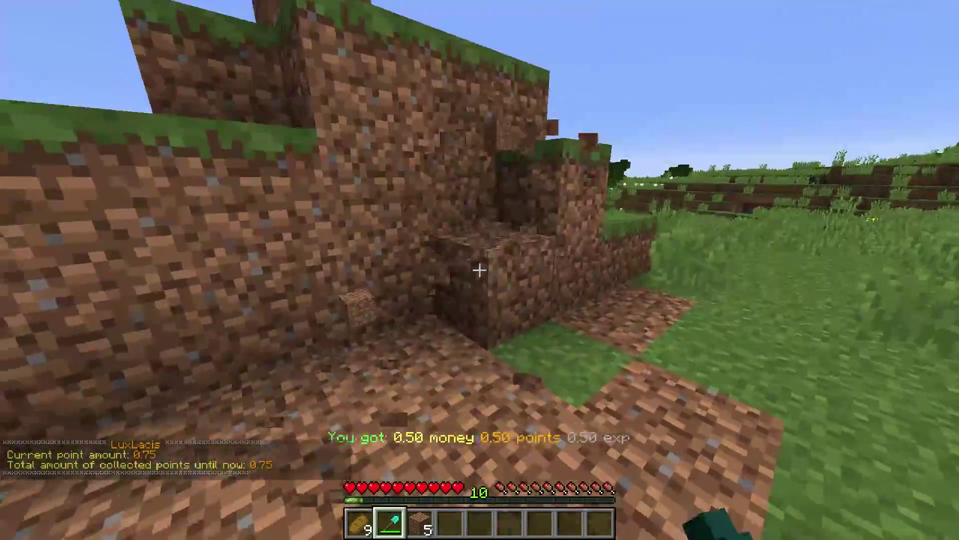
Step: Dig more dirt blocks out of the mound to earn Digger points and check the points balance again
click(479, 270)
click(480, 270)
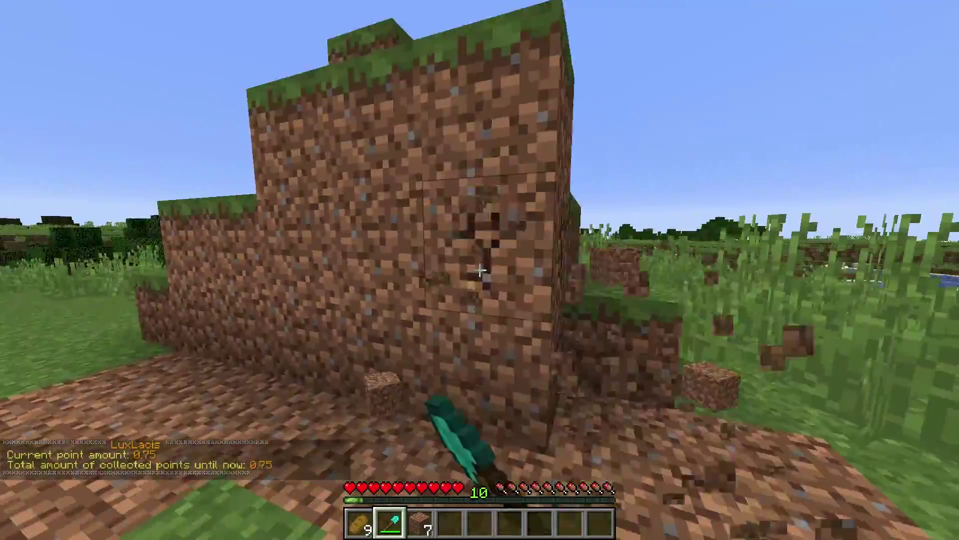
click(479, 270)
click(480, 270)
click(480, 270)
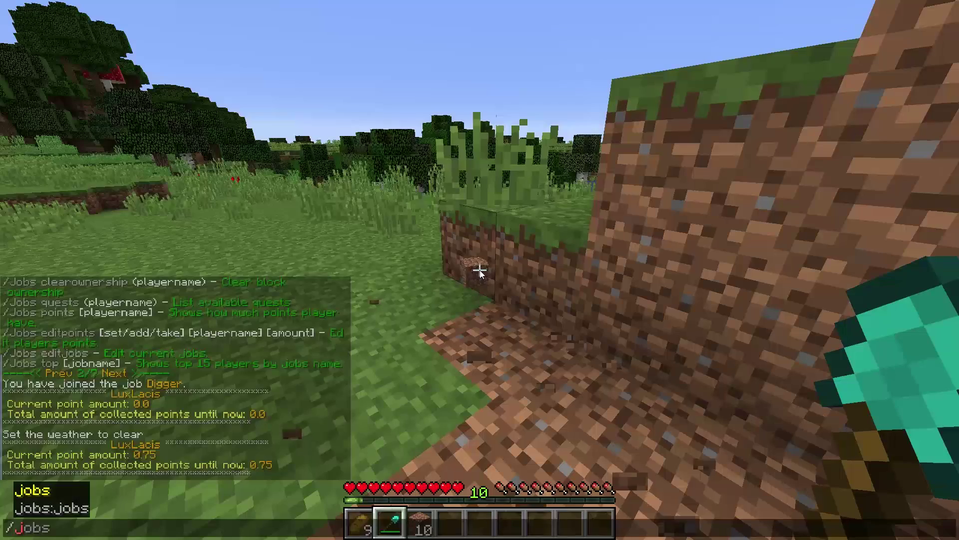
click(480, 270)
Step: Open the points shop with /jobs shop and buy the Angel wings item
text(/?)
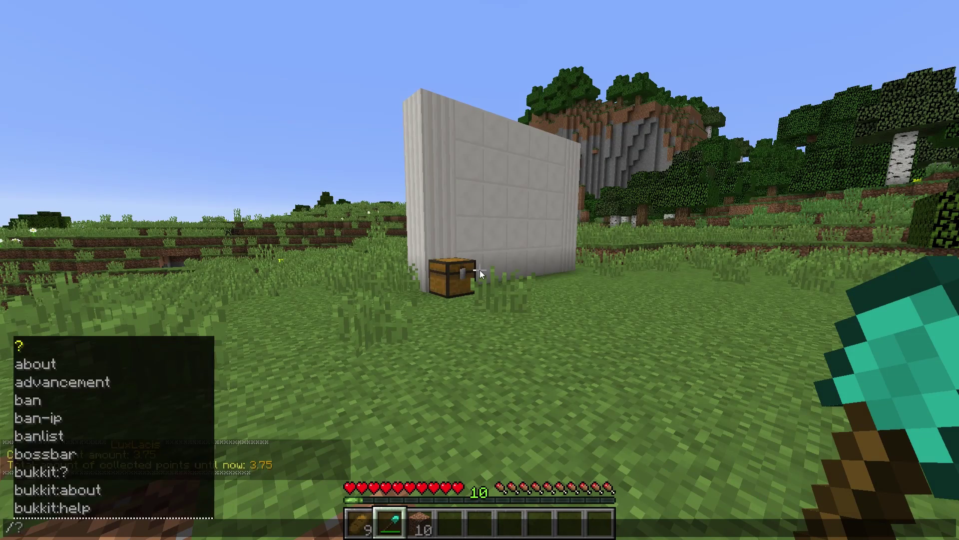
key(BackSpace)
text(jobs shop)
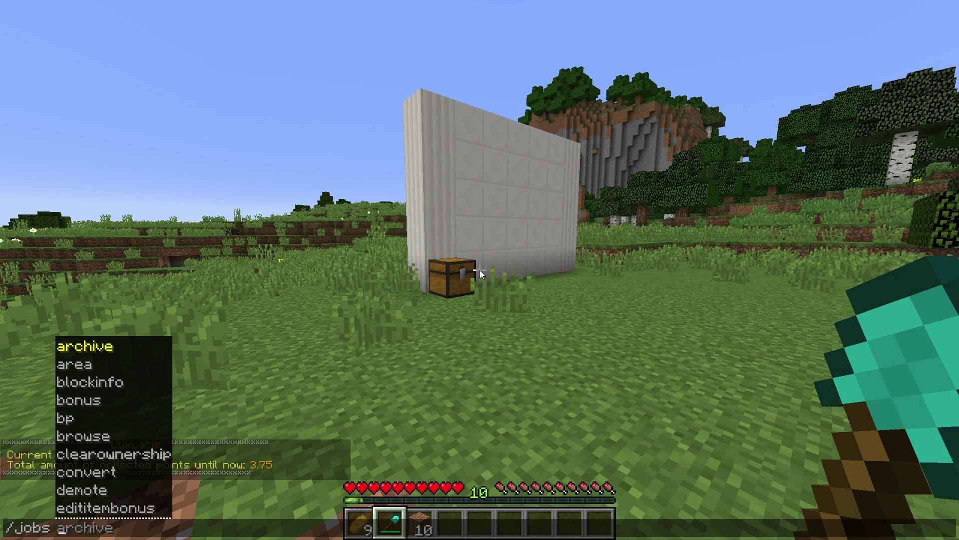
key(Return)
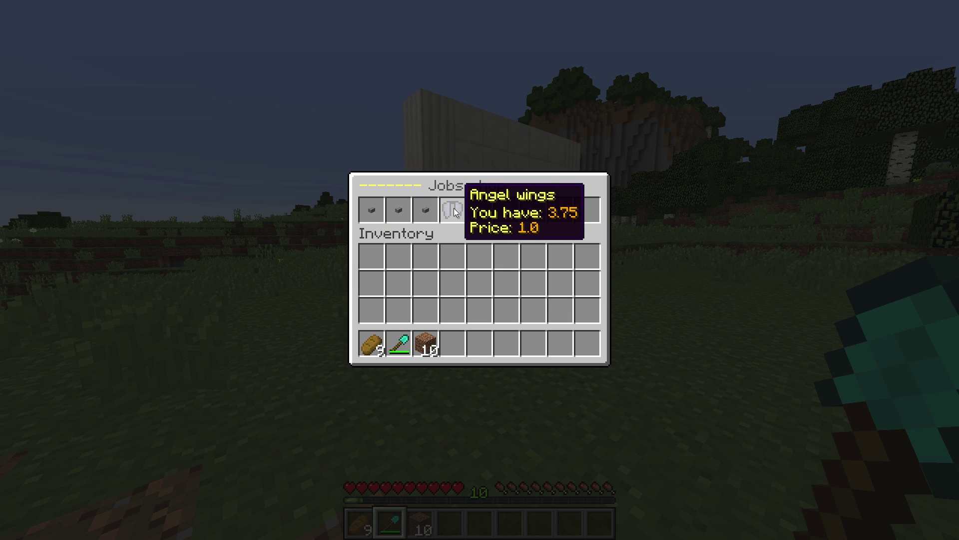
click(454, 208)
key(Escape)
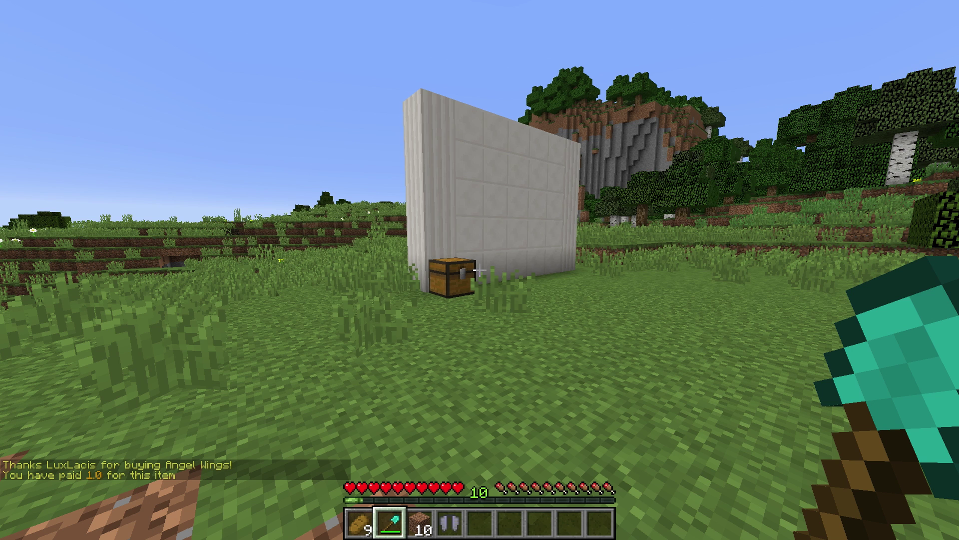
Step: Check the points balance after the Angel wings purchase
text(/jobs p)
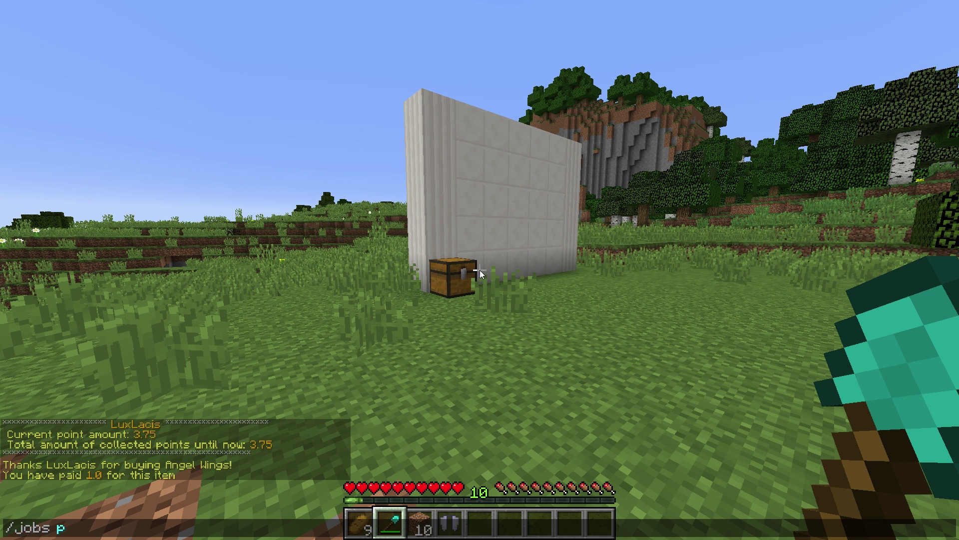
text(oint)
key(Return)
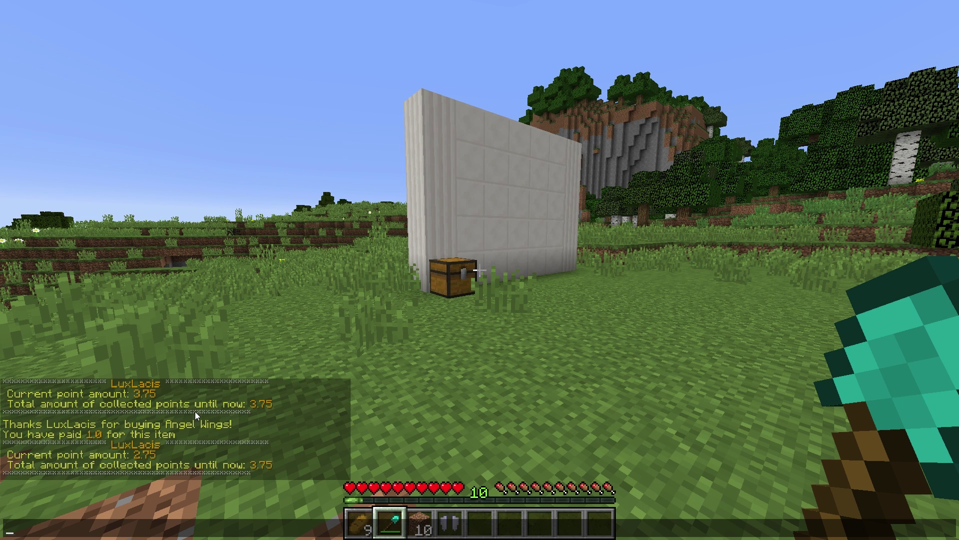
Step: Equip the purchased Elytra in the chestplate slot of the inventory
key(Escape)
key(4)
key(e)
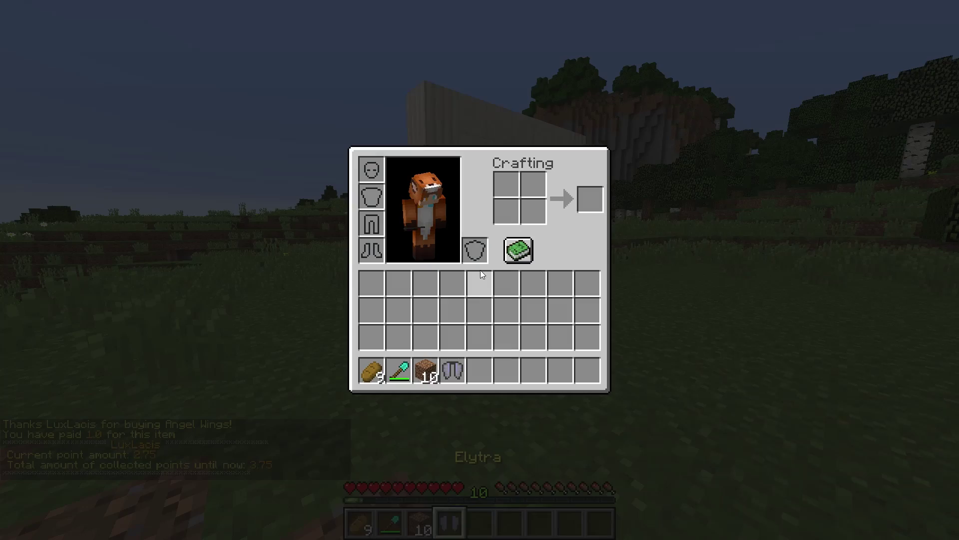
click(453, 370)
click(371, 197)
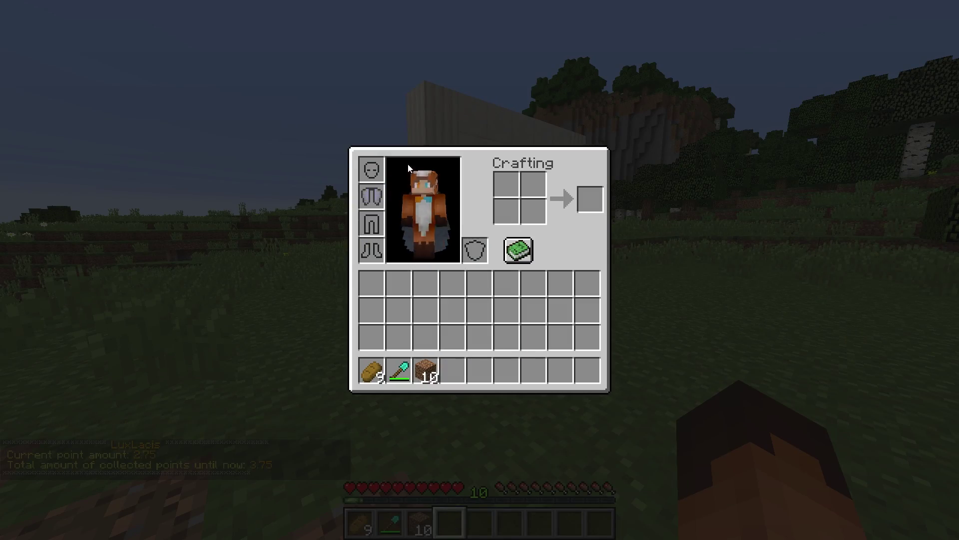
key(e)
Step: Store the dirt and diamond shovel in the chest, and take out the player head and a stack of signs
key(w)
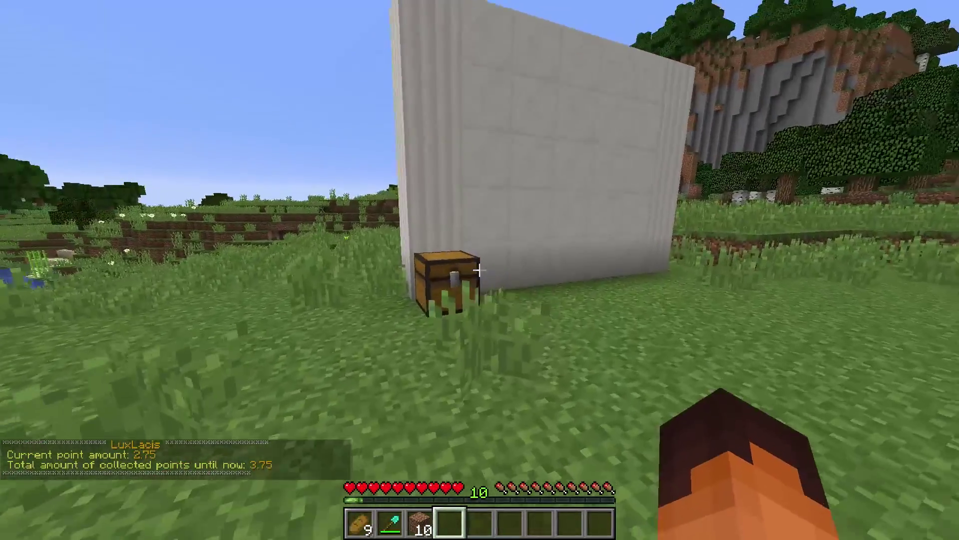
right_click(480, 270)
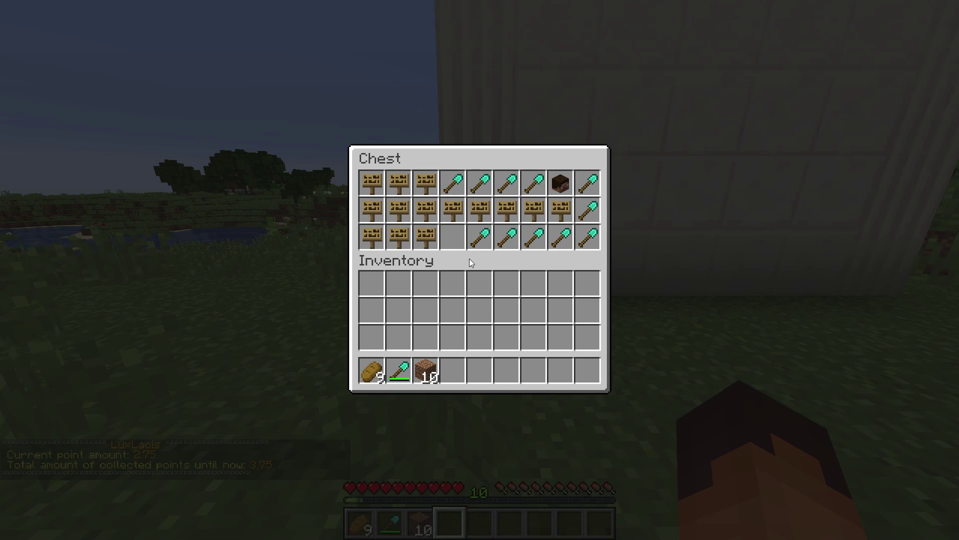
shift+click(424, 371)
shift+click(556, 184)
shift+click(403, 369)
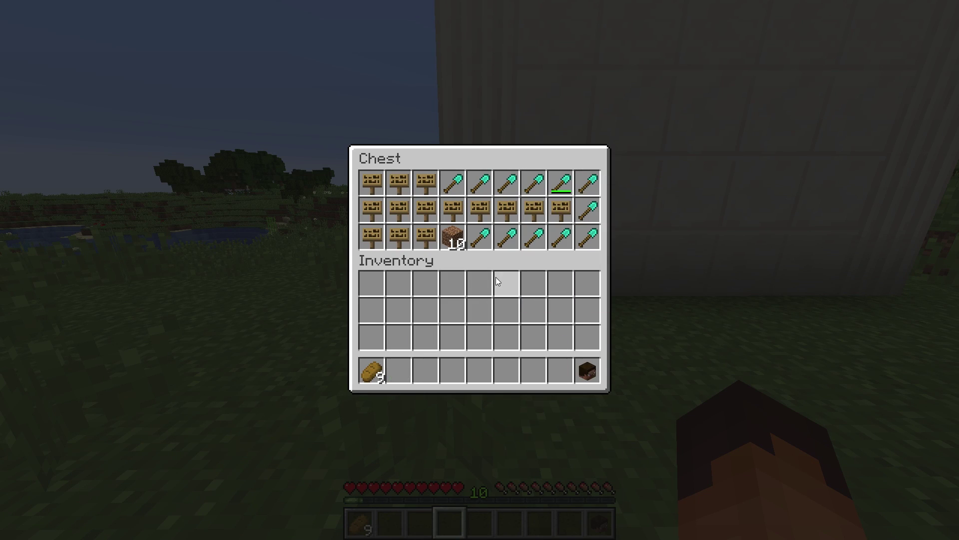
shift+click(488, 212)
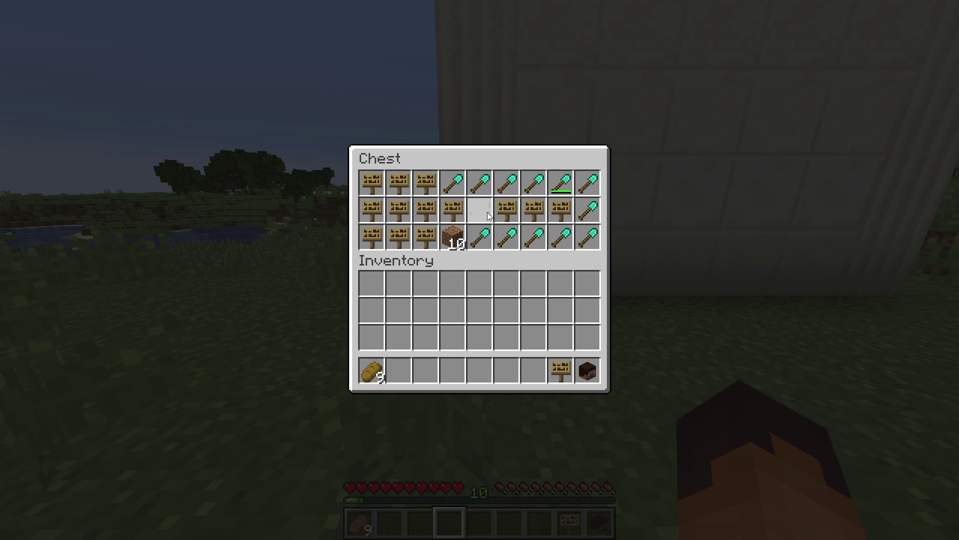
key(e)
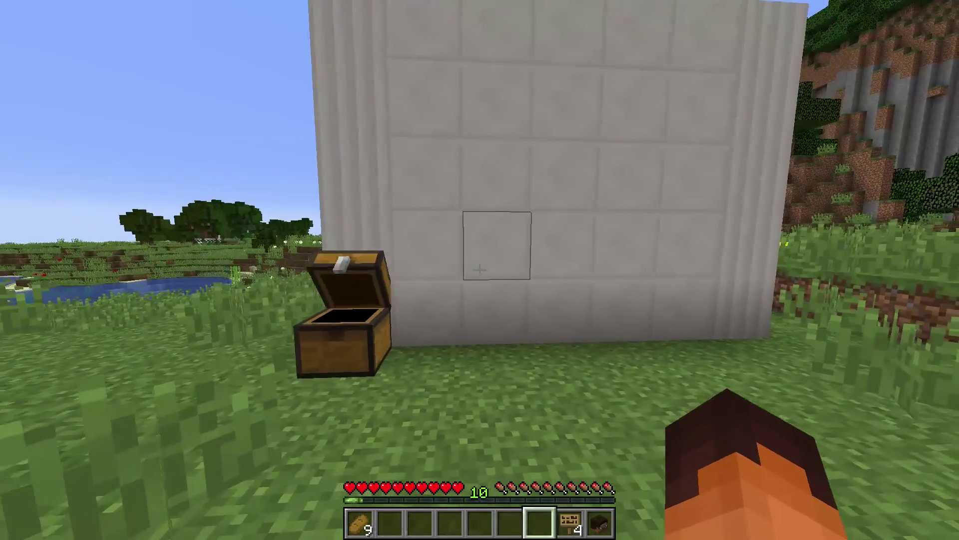
Step: Place a sign on the quartz wall beside the chest and write [jobs], info and digger on its first three lines
key(8)
right_click(480, 270)
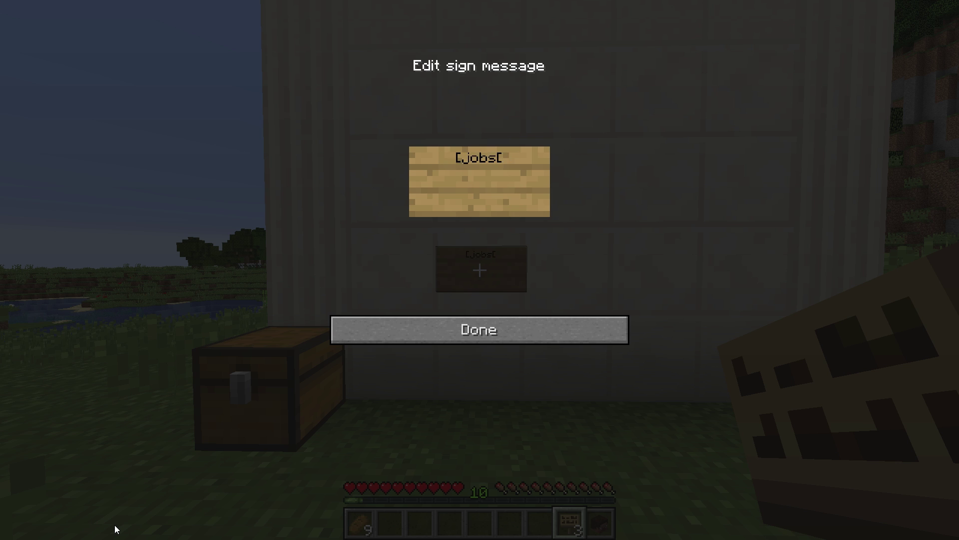
text(digger)
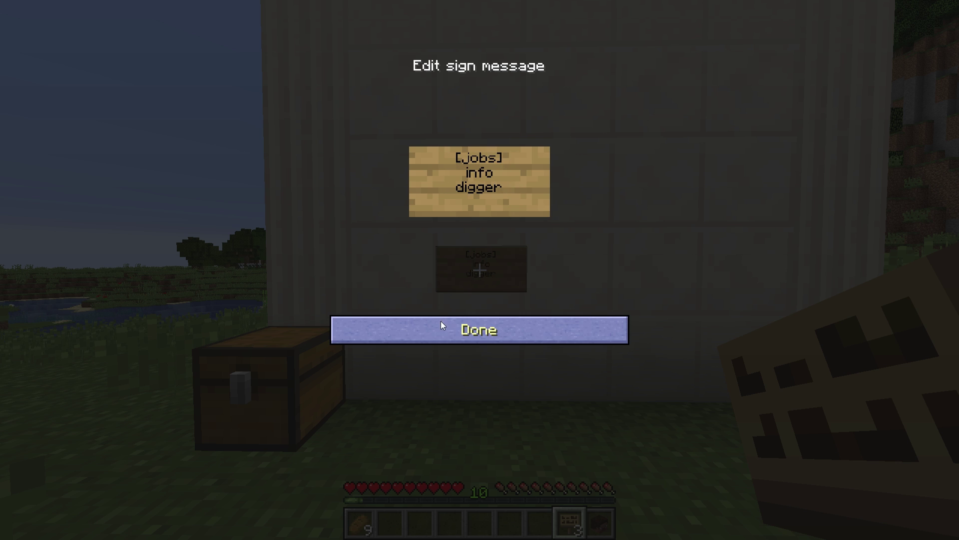
click(443, 327)
Step: Use the Digger info sign and read the job's payout list in the chat
scroll(480, 270, down, 3)
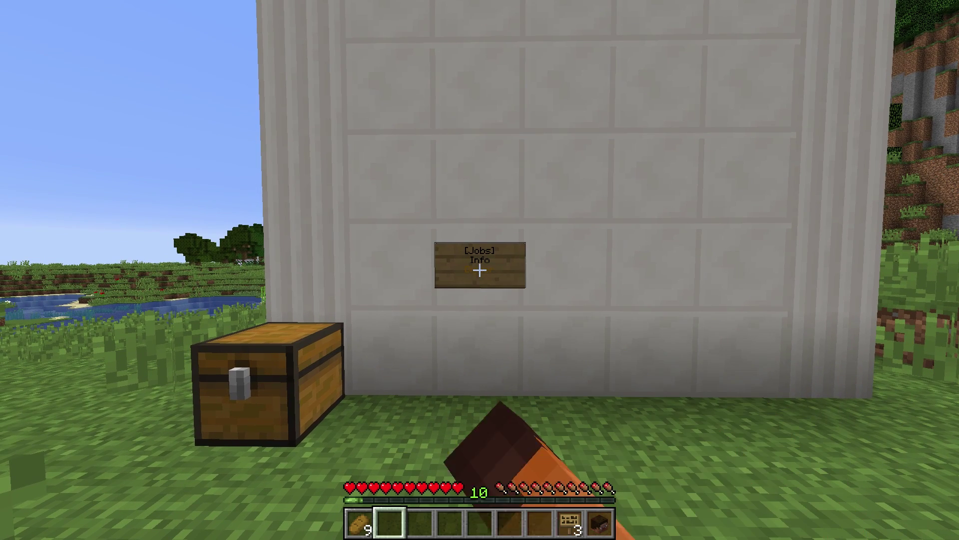
right_click(479, 270)
key(t)
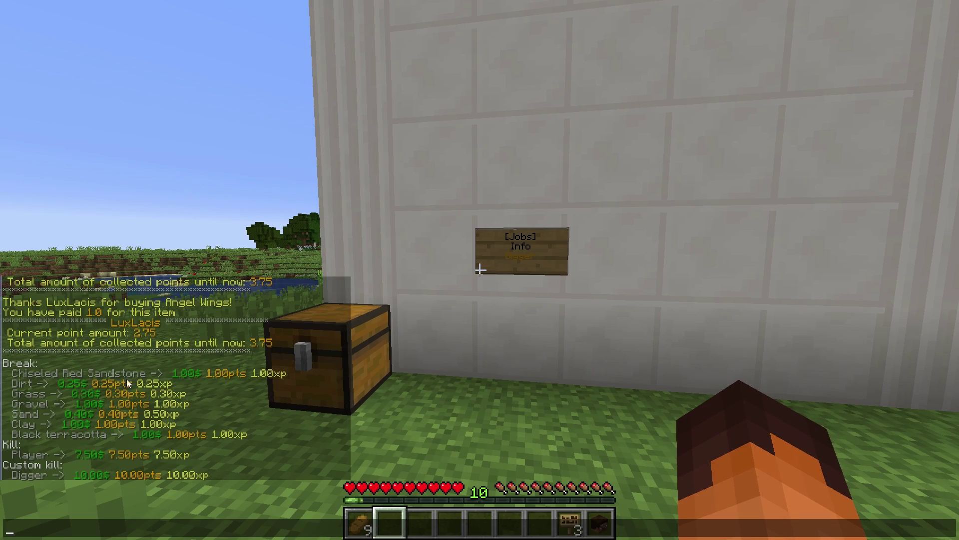
key(Escape)
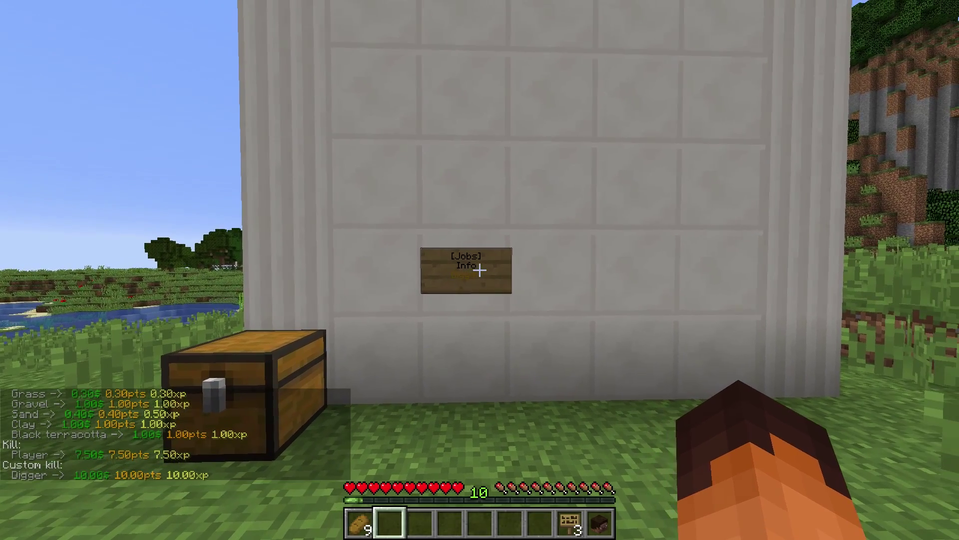
Step: Place a second sign beside the info sign with the lines [jobs], toplist, digger and 1, and inspect it
scroll(479, 270, down, 5)
scroll(480, 269, down, 1)
right_click(480, 270)
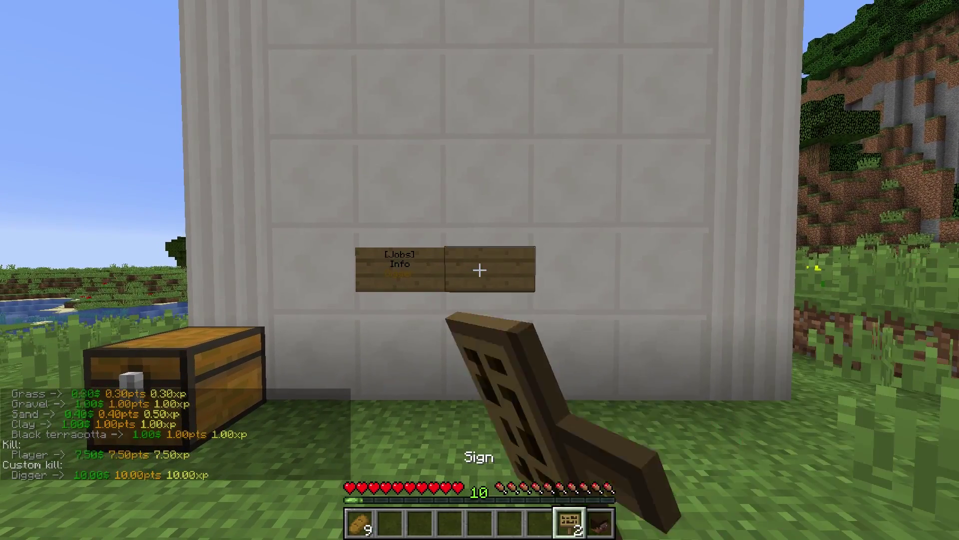
text([jobs])
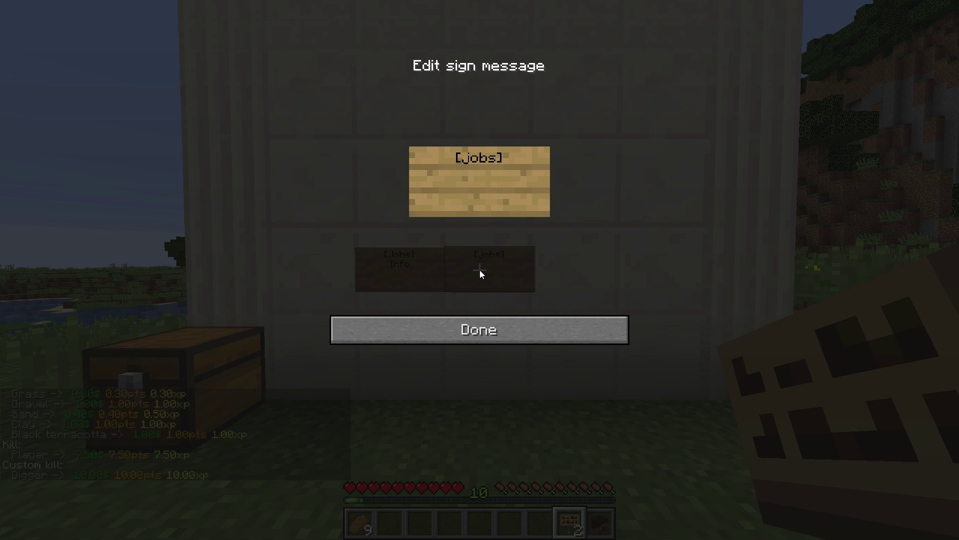
key(Return)
text(toplist)
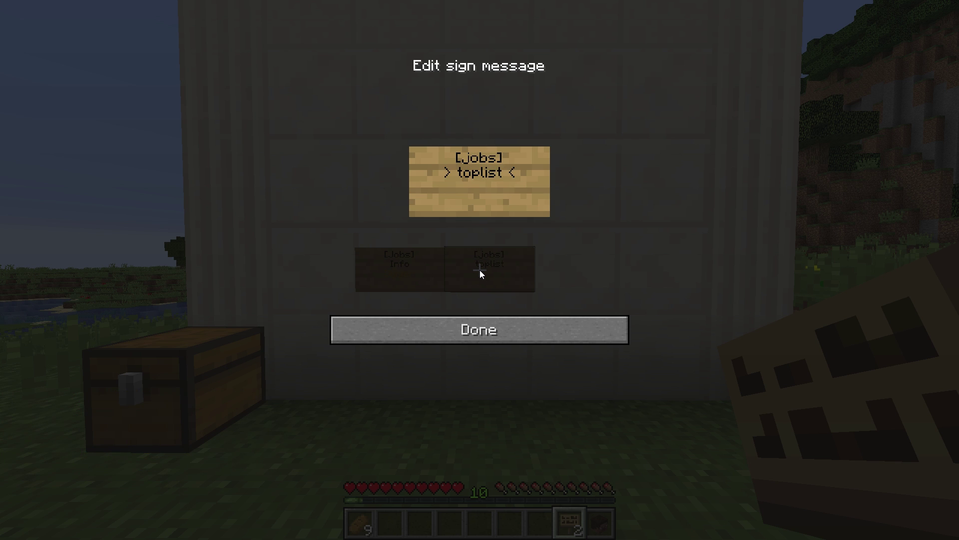
key(Return)
text(digger)
key(Return)
text(1)
click(467, 333)
key(1)
key(2)
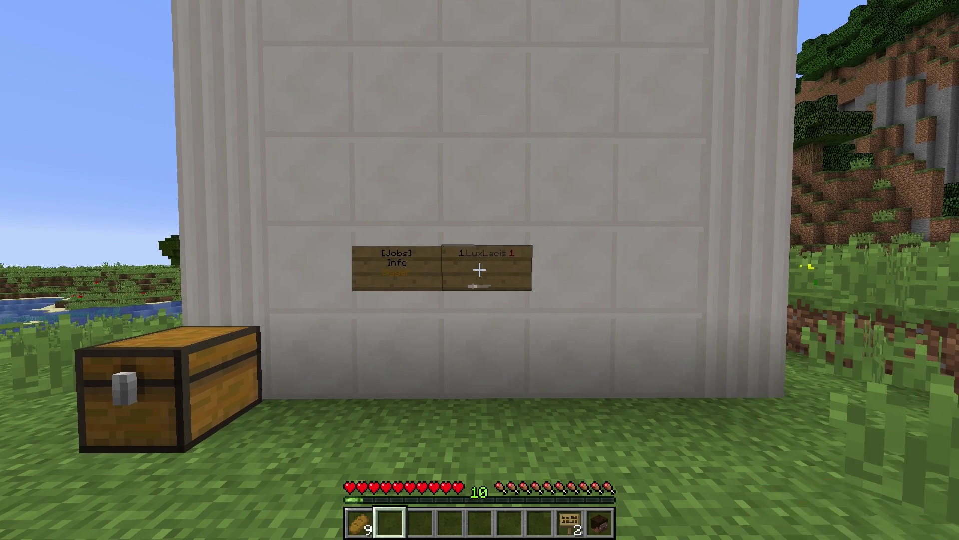
key(w)
key(s)
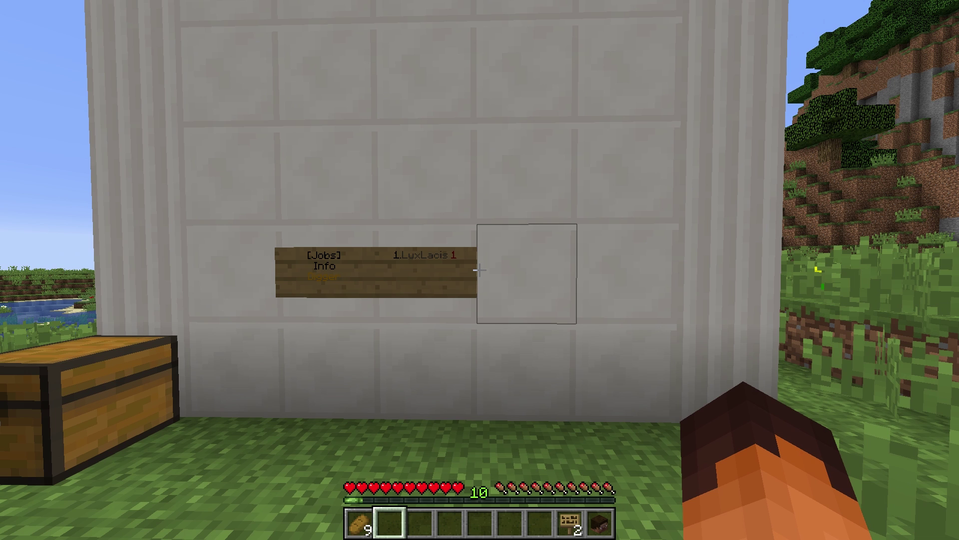
Step: Place a third sign beside the toplist sign with the lines [jobs], toplist, digger and 1s
key(1)
key(8)
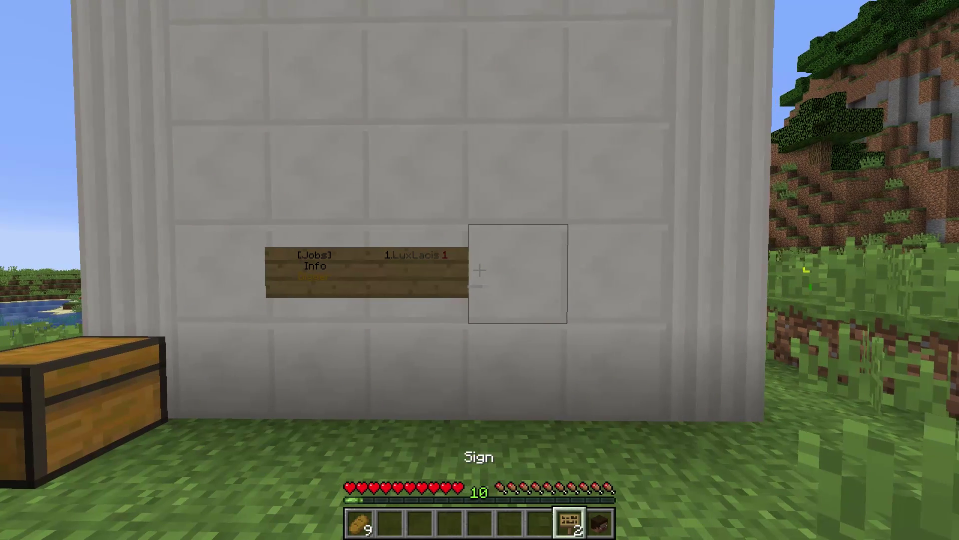
right_click(480, 270)
text([jobs[)
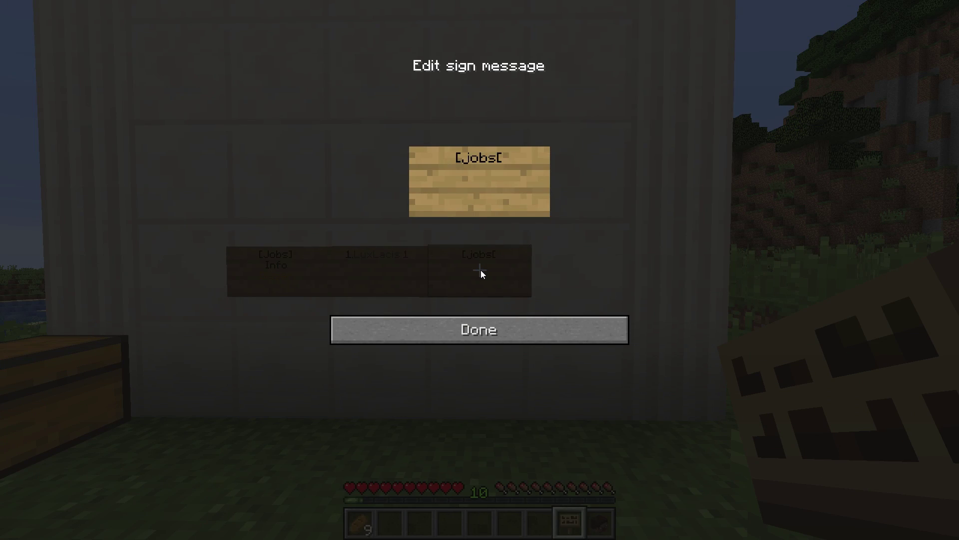
key(BackSpace)
text(])
key(Return)
text(toplist)
key(Return)
text(digger)
key(Return)
text(1s)
click(479, 330)
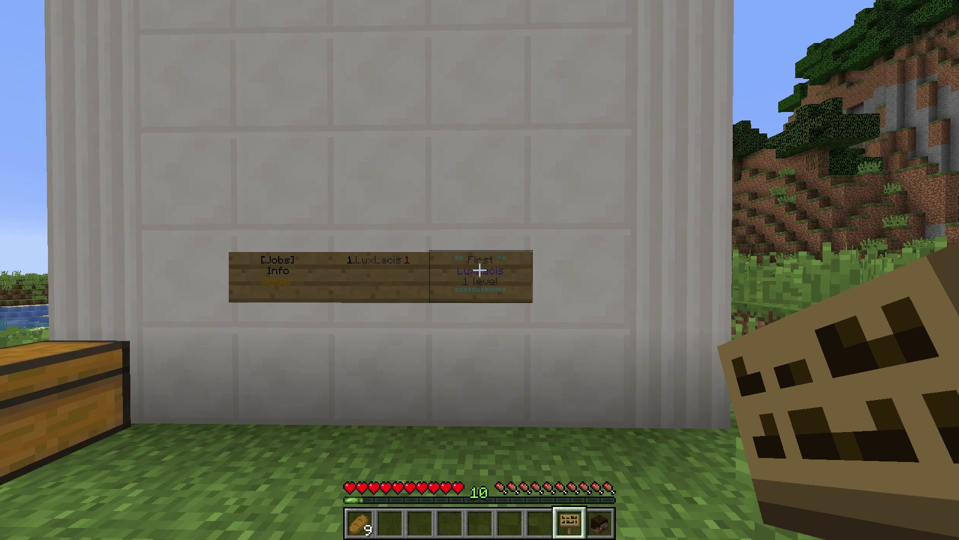
Step: Mount the player head on the wall directly above the third sign and inspect both up close
scroll(480, 269, down, 1)
right_click(479, 270)
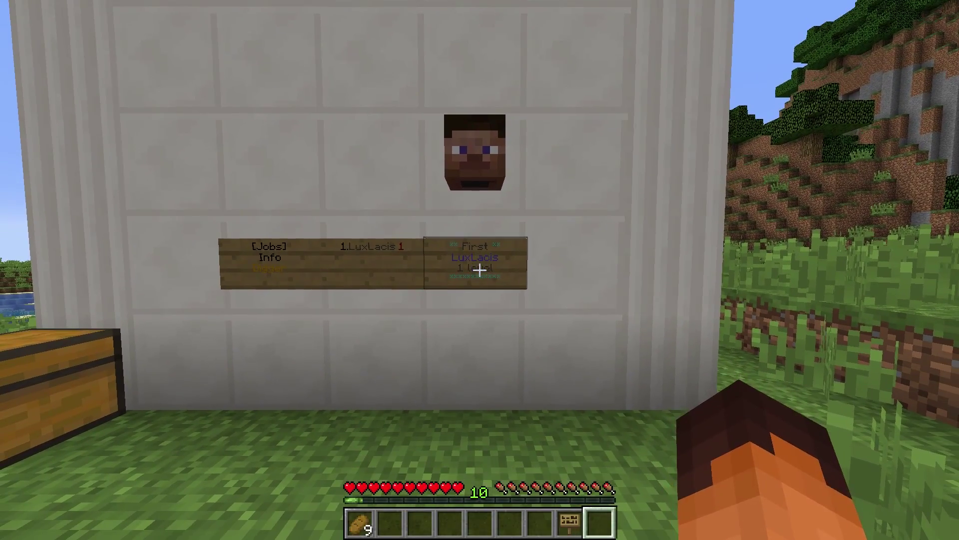
key(w)
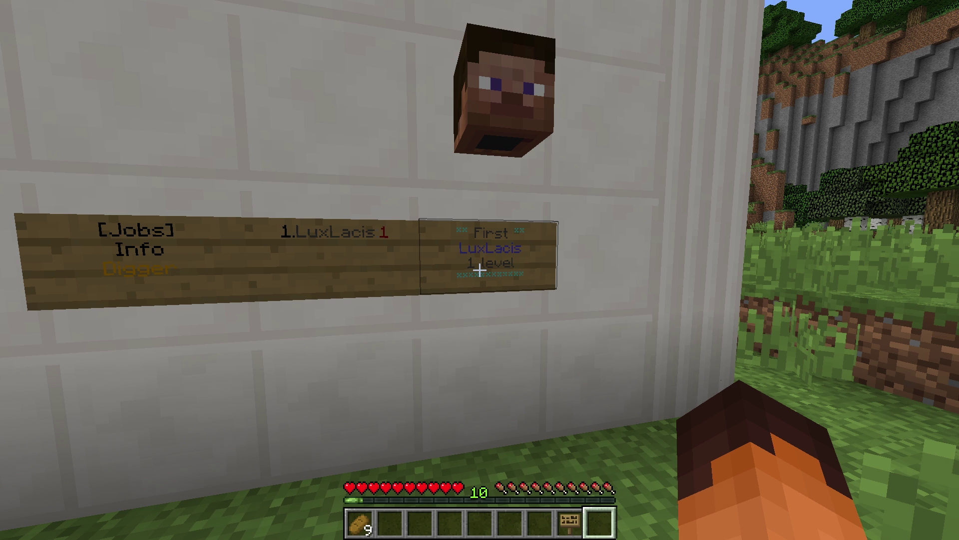
key(s)
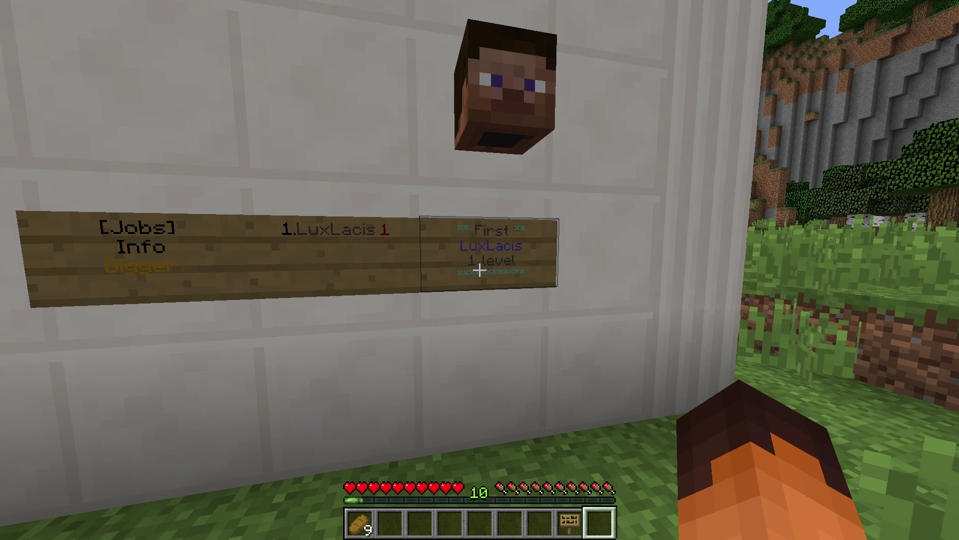
Step: Take a diamond shovel from the chest into the second hotbar slot and equip it
key(1)
key(e)
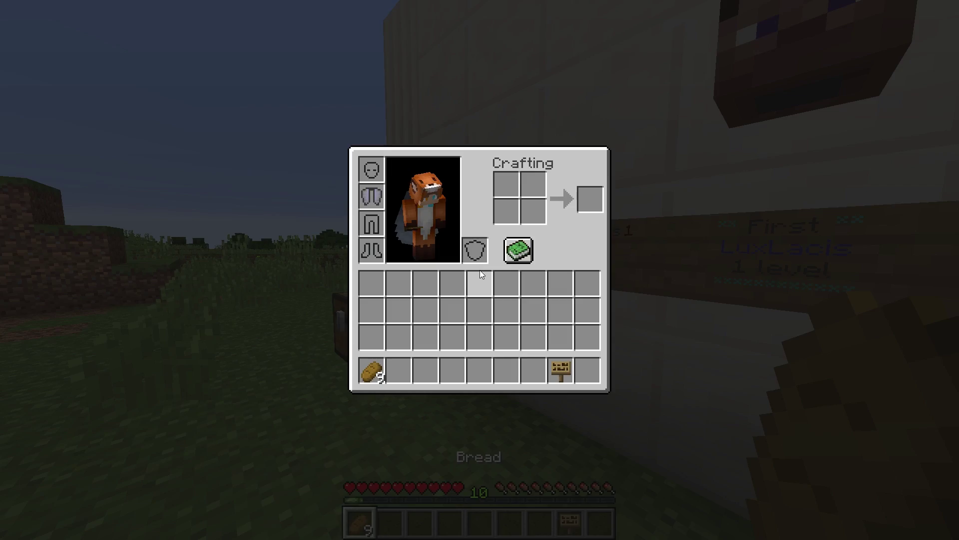
key(e)
right_click(480, 270)
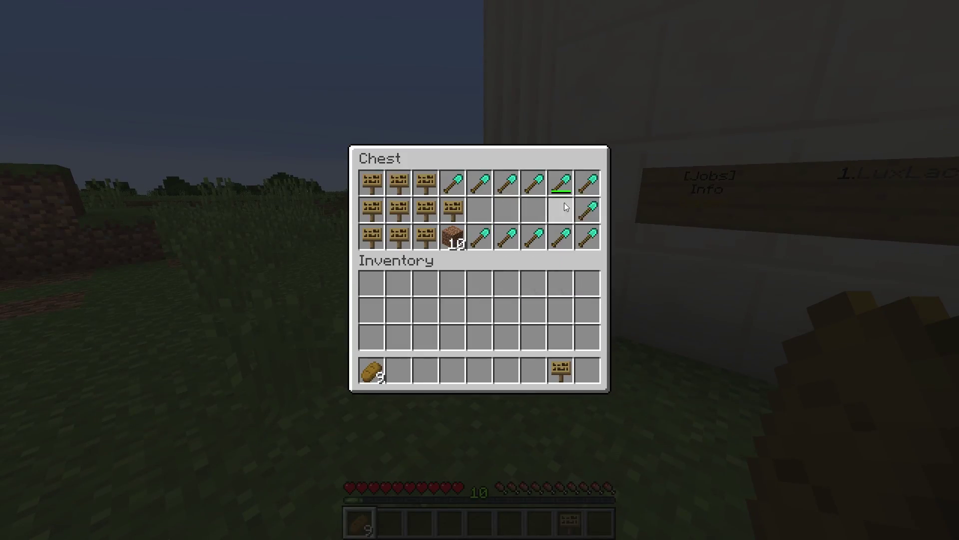
click(561, 209)
click(398, 370)
key(e)
key(2)
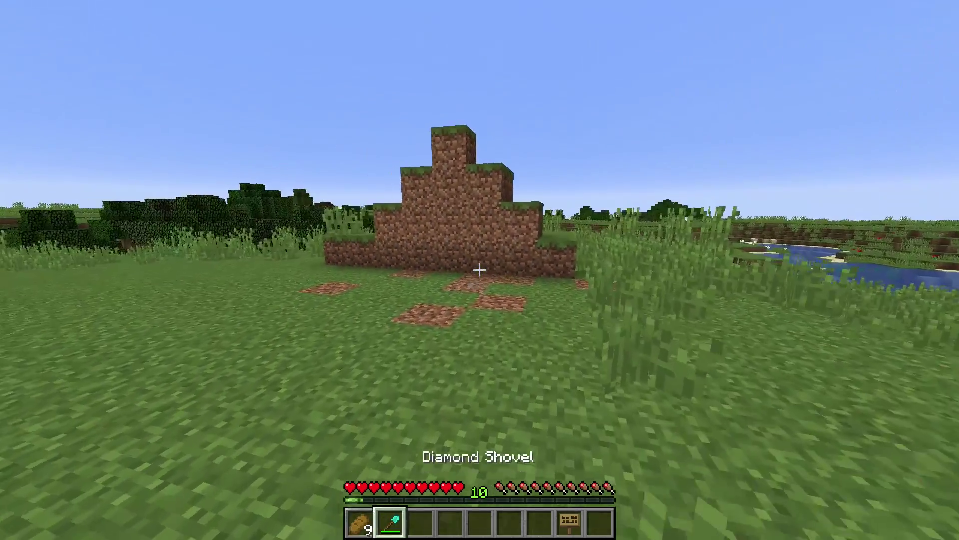
Step: Dig away the dirt mound in the field with the diamond shovel to earn Digger experience
key(w)
click(480, 269)
click(479, 270)
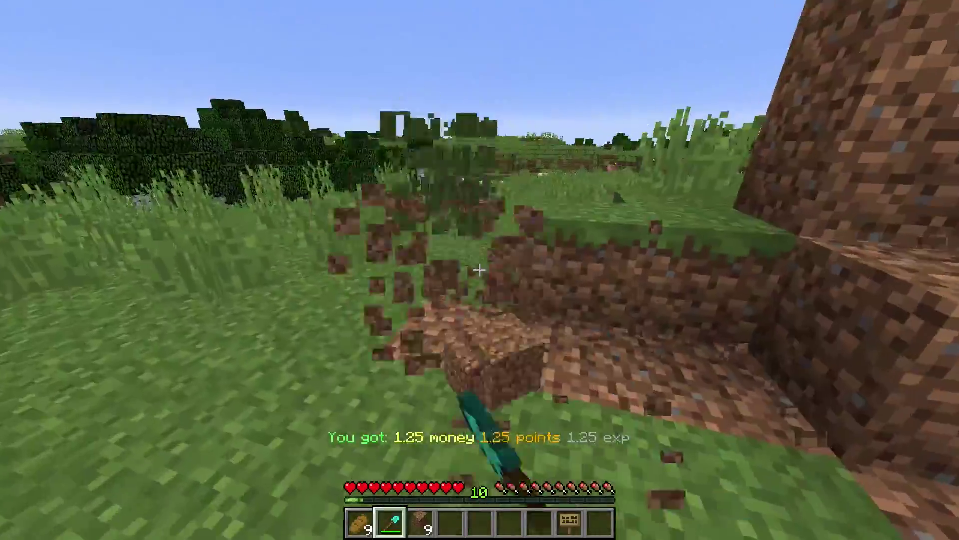
click(479, 269)
click(480, 270)
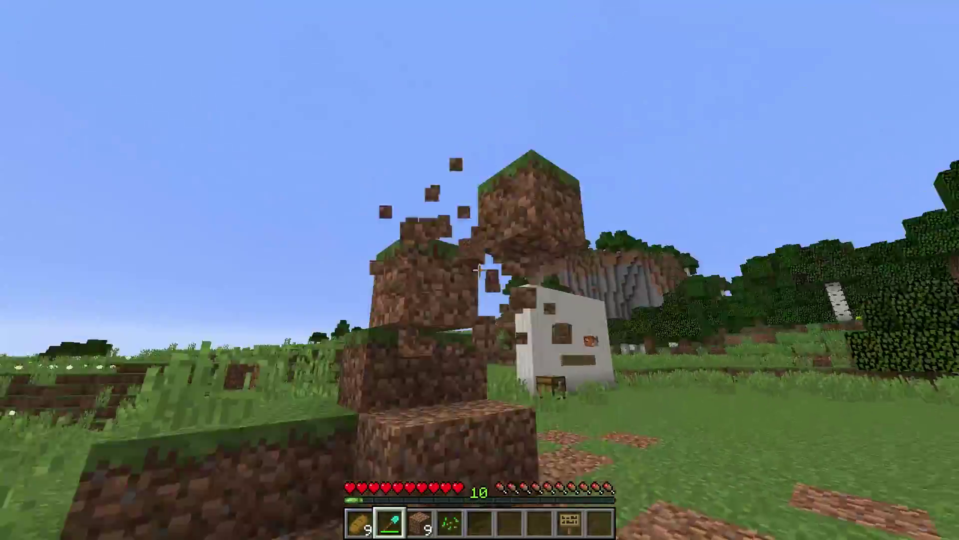
click(480, 270)
click(479, 270)
click(480, 270)
Step: Check the Digger job progress with the command /jobs stats
text(/jobs)
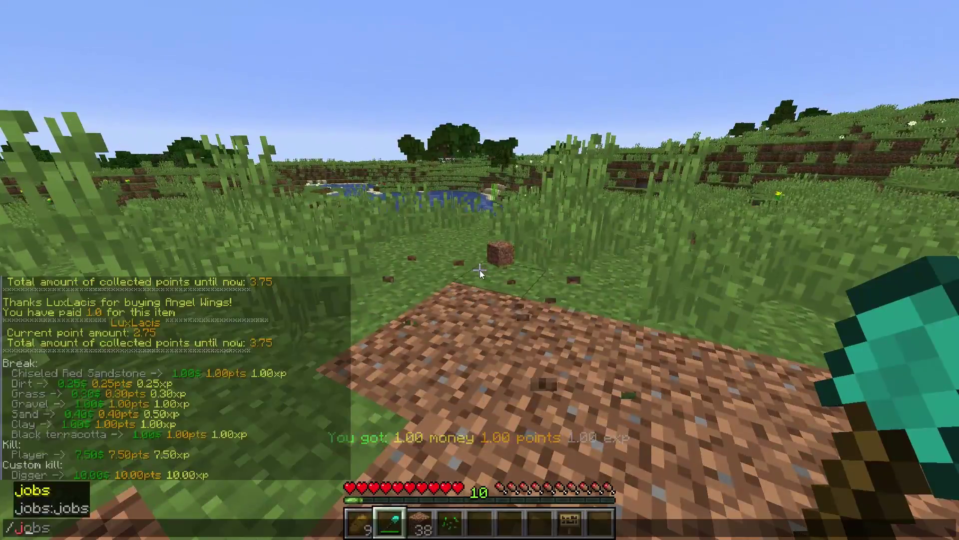
text( stats)
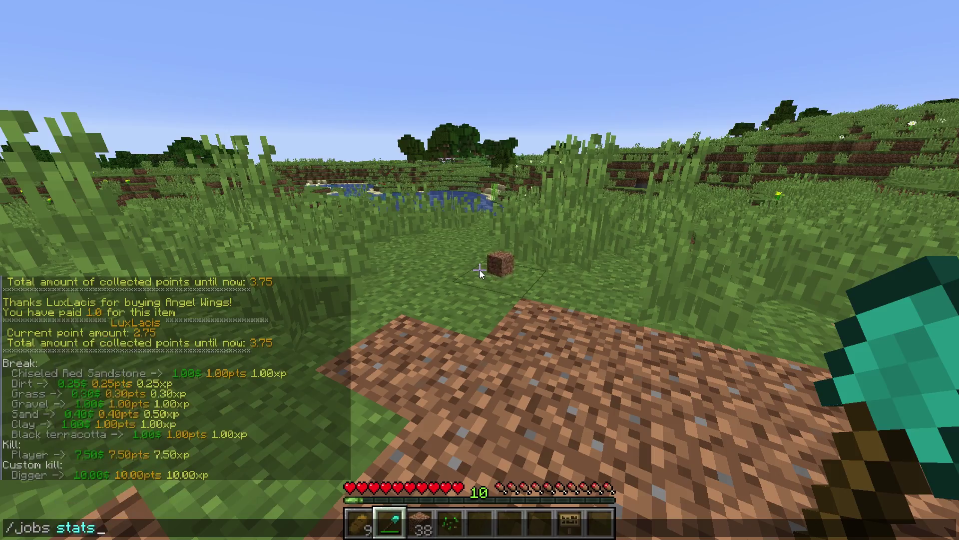
key(Return)
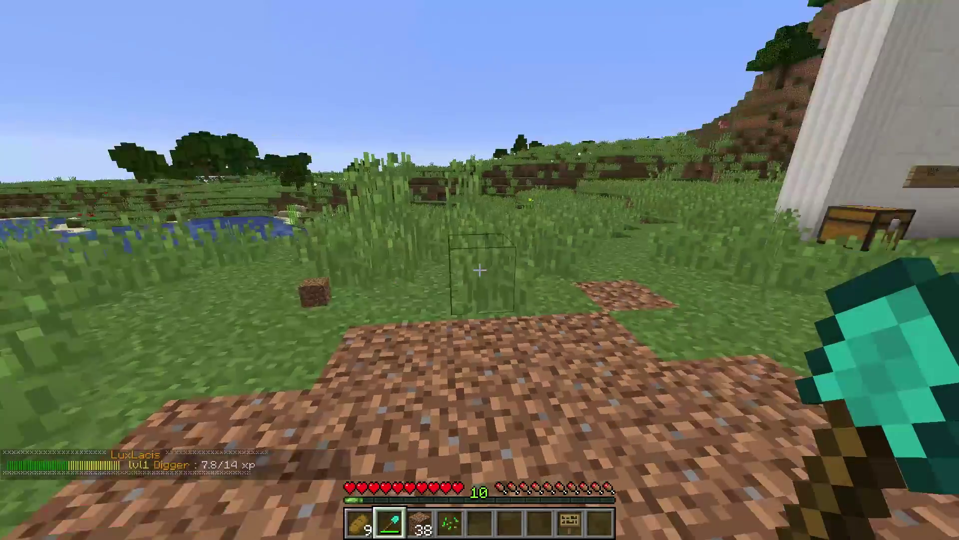
Step: Dig more dirt out of the ground where the mound stood to reach Digger level 2
key(w)
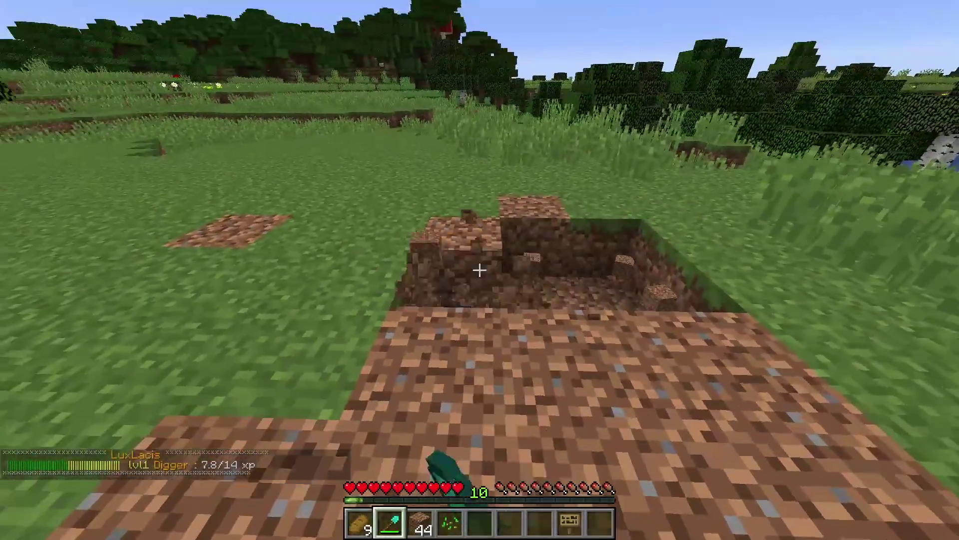
click(479, 270)
click(479, 270)
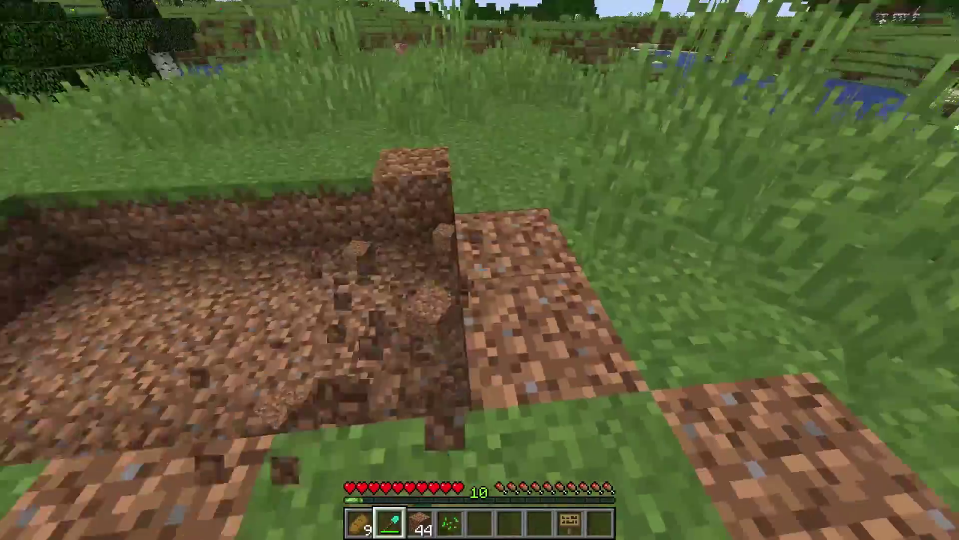
key(s)
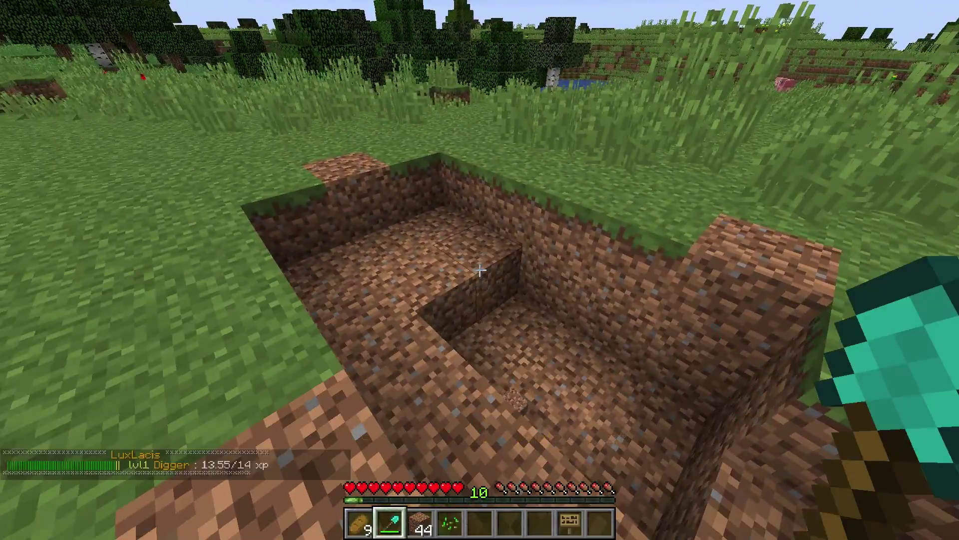
click(480, 270)
Step: Return to the quartz wall and examine the Digger toplist signs and the player head
scroll(480, 270, down, 4)
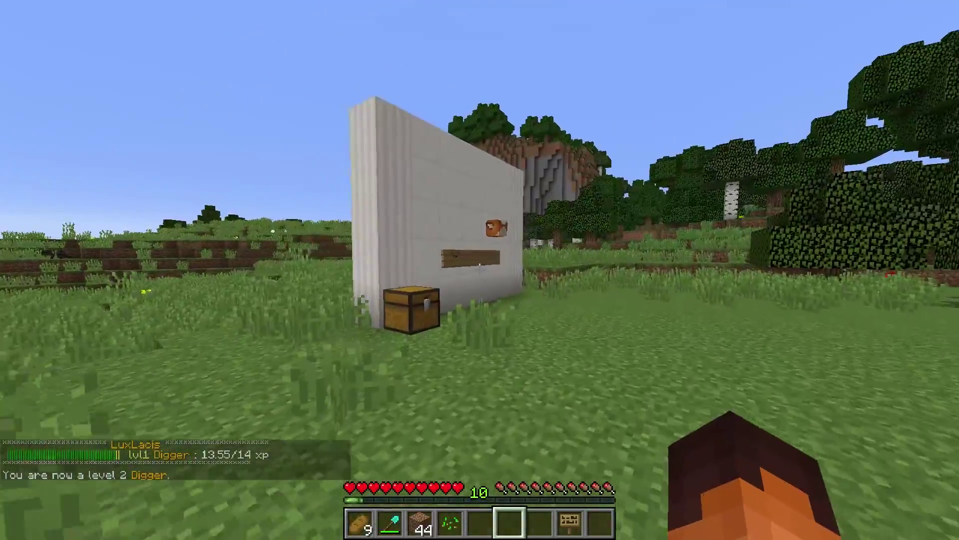
key(w)
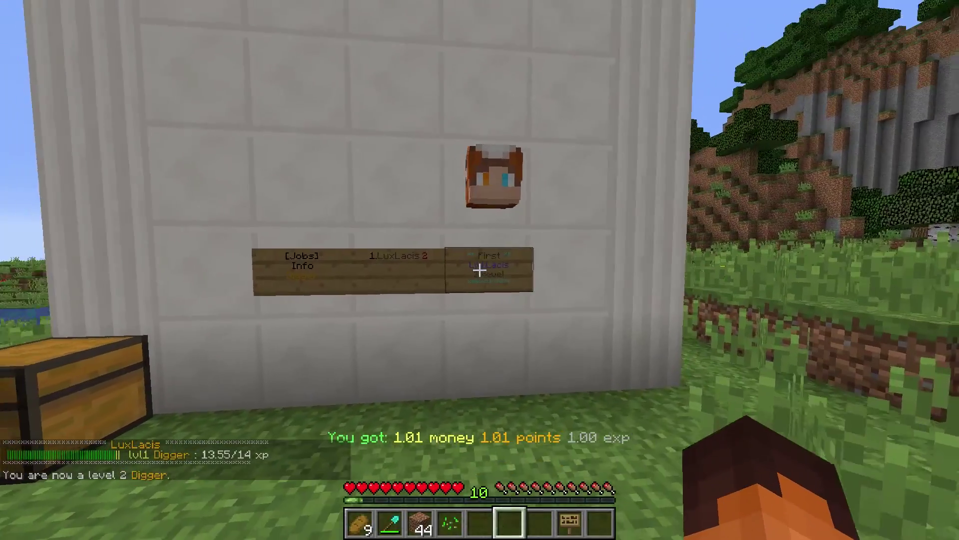
key(w)
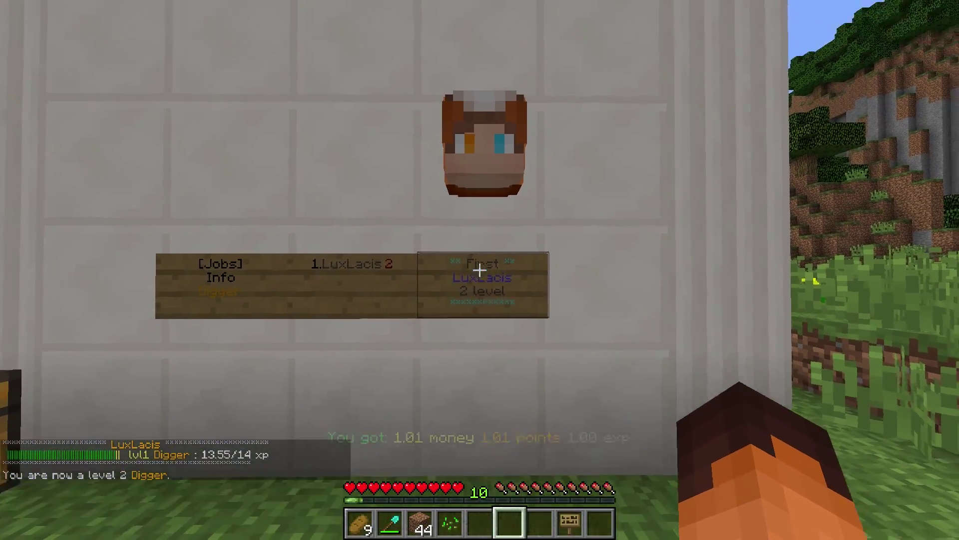